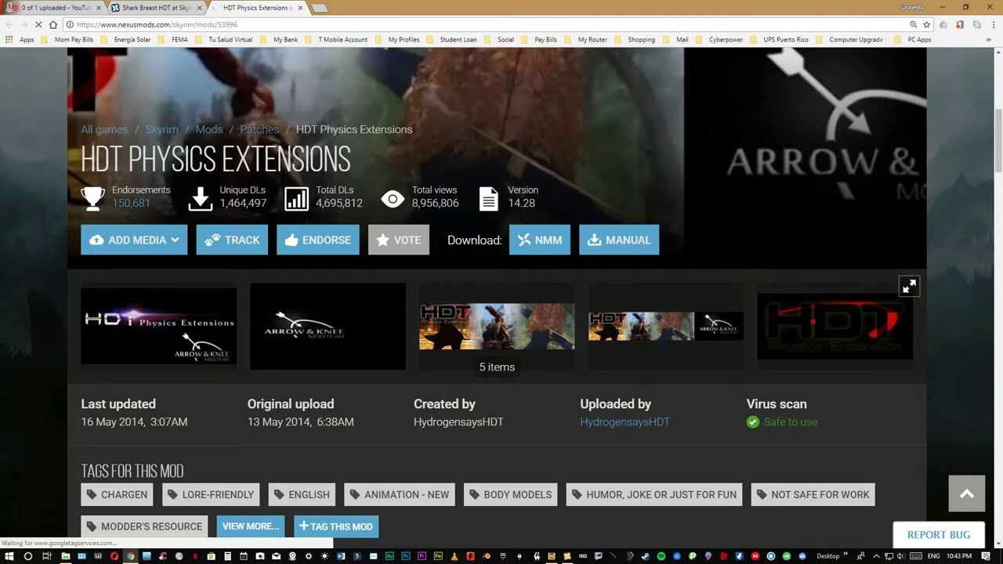
Review the HDT Physics Extensions mod page, from its download options down to its description
scroll(258, 175, "down", 3)
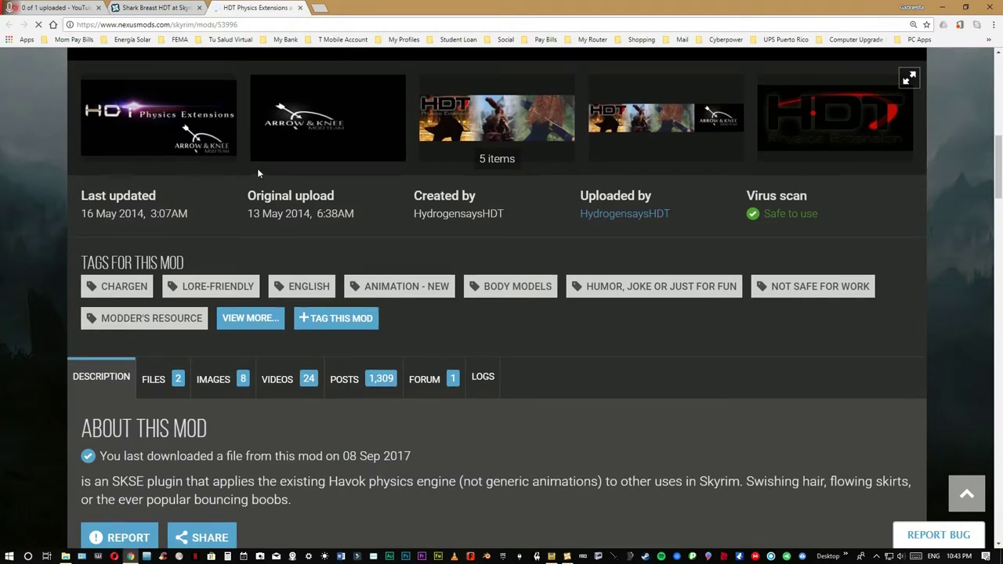
scroll(257, 169, "up", 2)
scroll(257, 168, "up", 2)
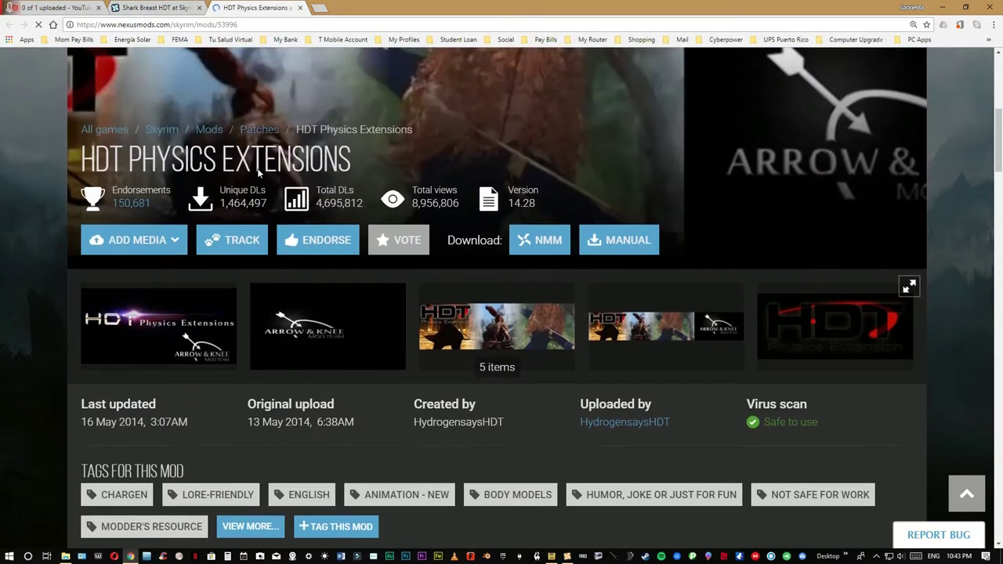
scroll(258, 174, "down", 1)
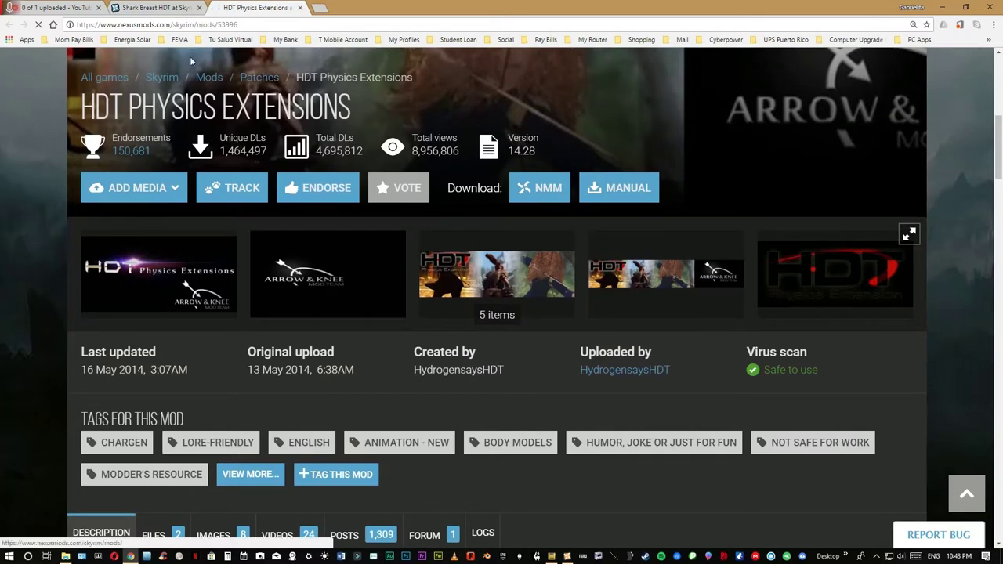
From the Shark Breast HDT requirements, open the XP32 Maximum Skeleton Extended - XPMSE page in a new tab and review it
left_click(170, 9)
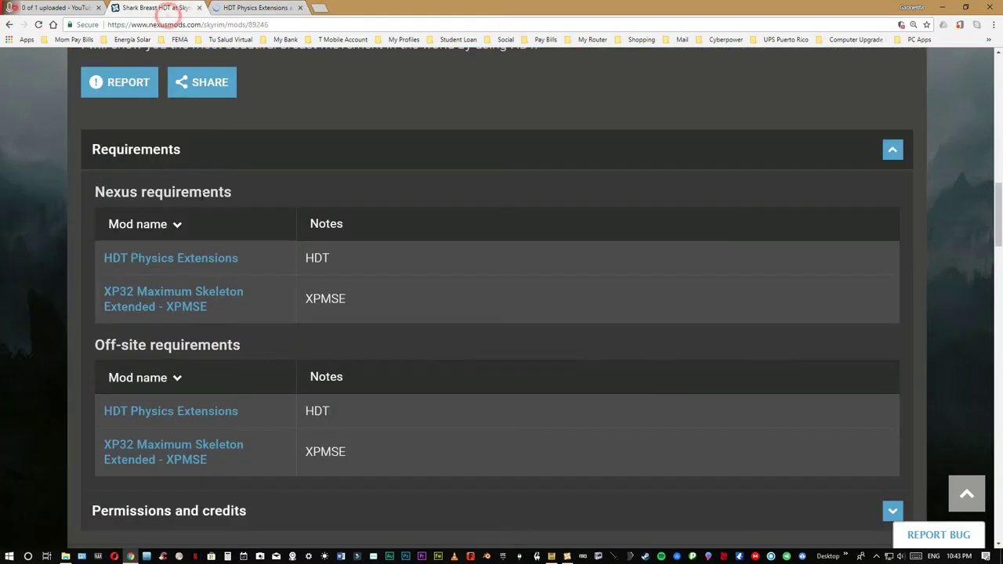
right_click(158, 307)
left_click(164, 308)
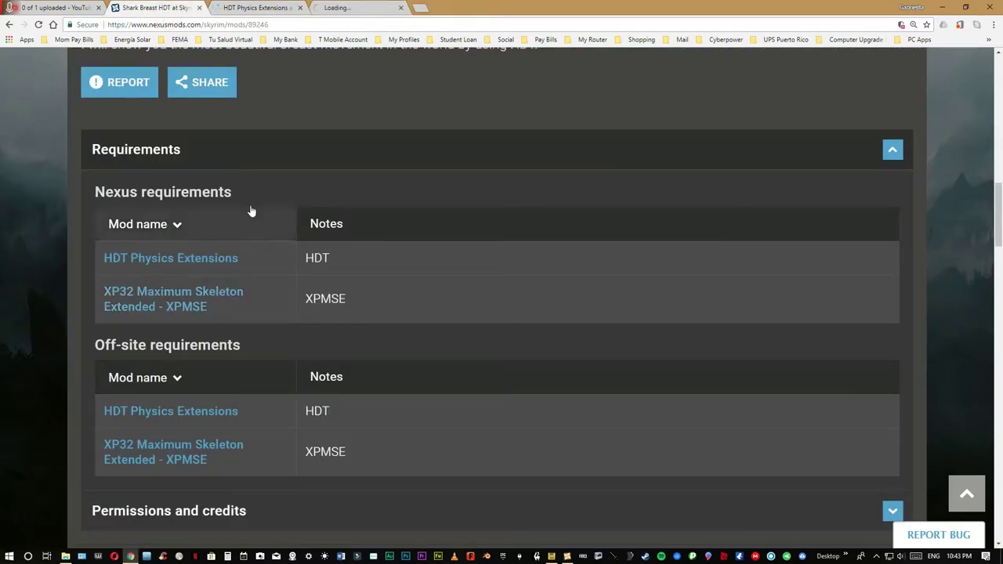
left_click(353, 8)
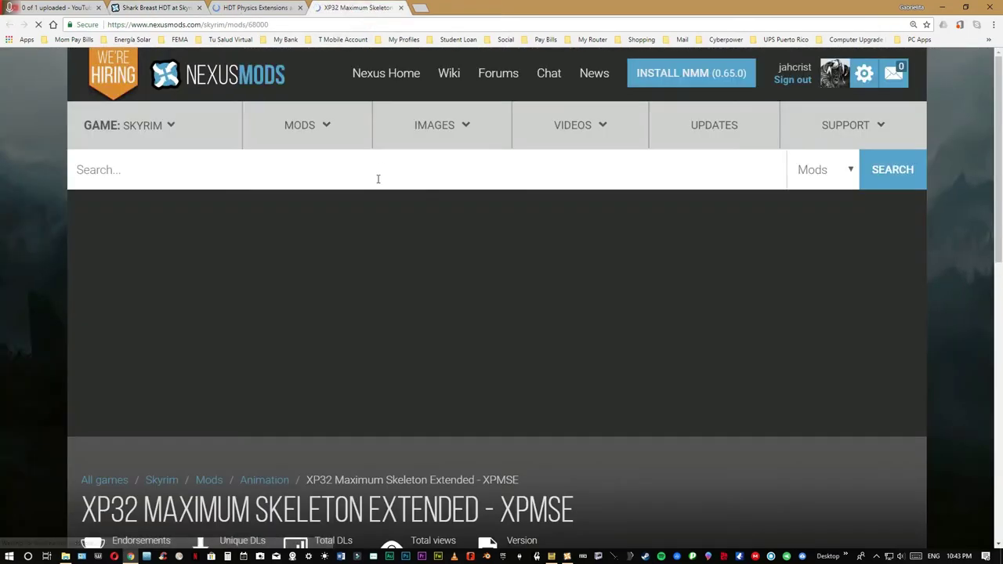
scroll(393, 246, "down", 3)
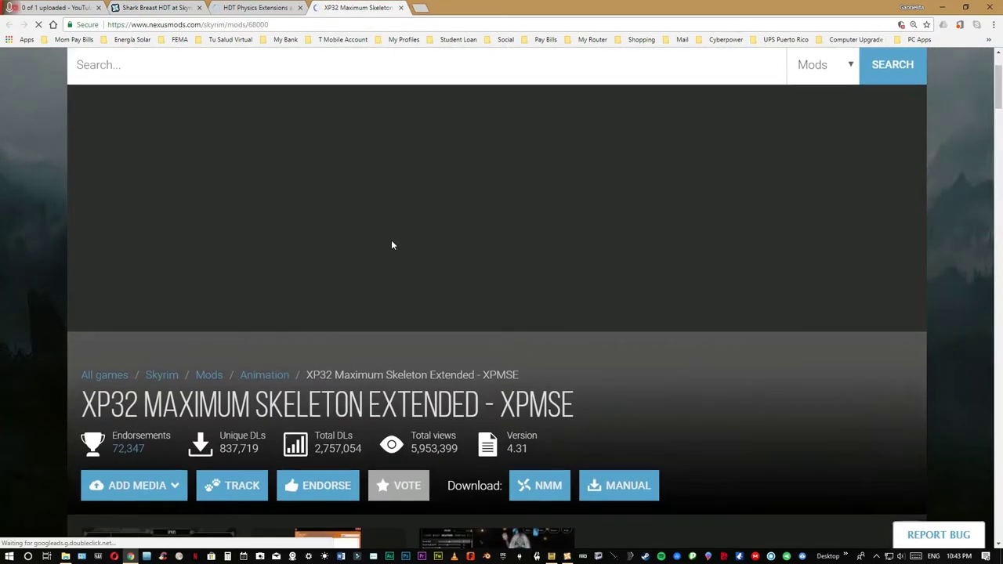
scroll(392, 244, "down", 3)
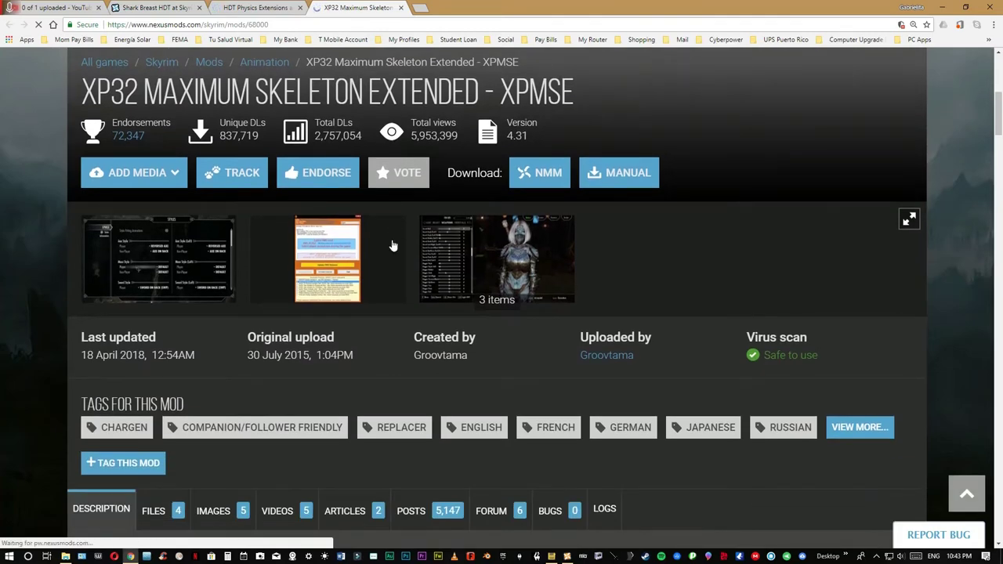
scroll(409, 283, "down", 3)
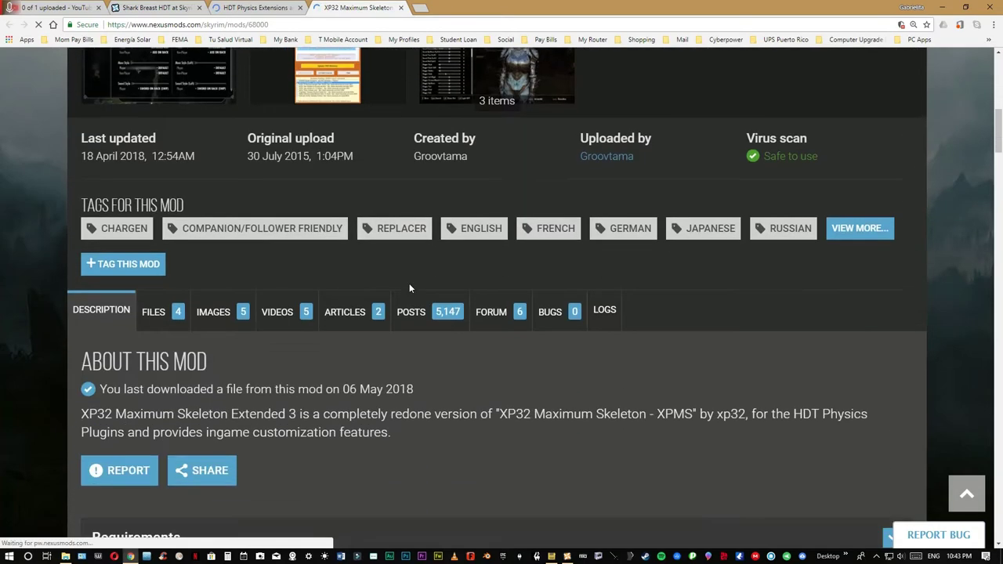
scroll(409, 282, "up", 6)
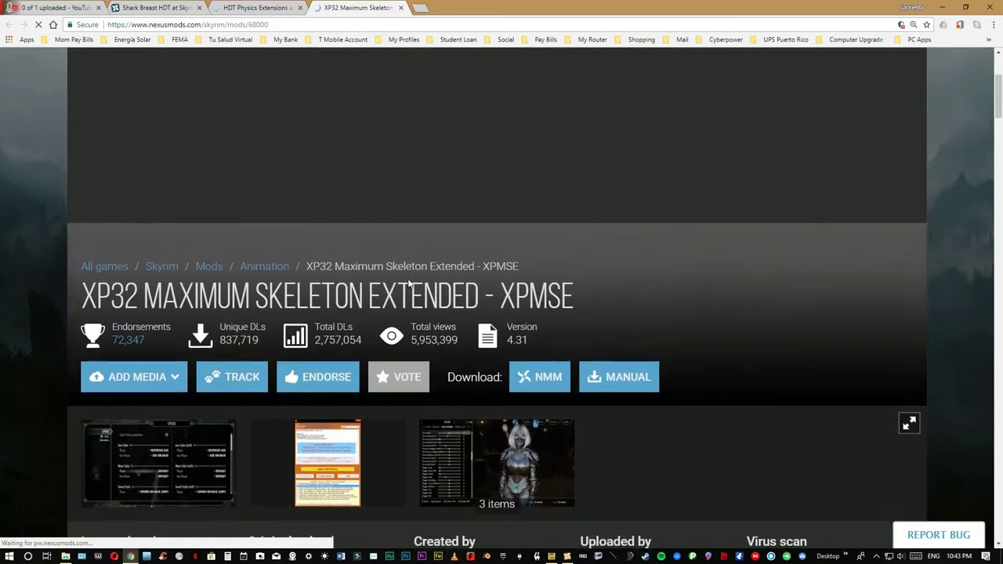
scroll(409, 282, "up", 3)
mouse_move(258, 64)
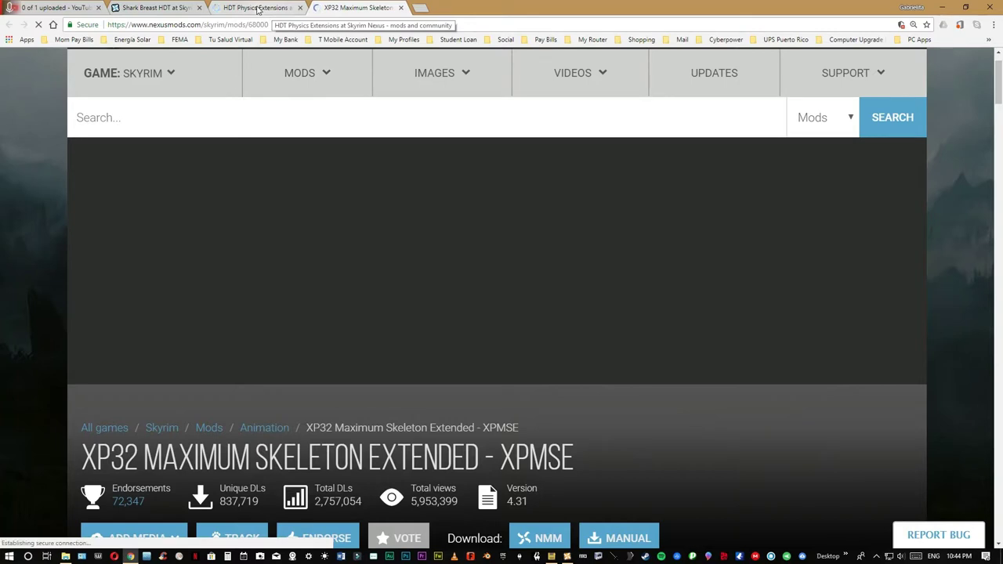
Return to the Shark Breast HDT page and examine its main and old download files
left_click(169, 8)
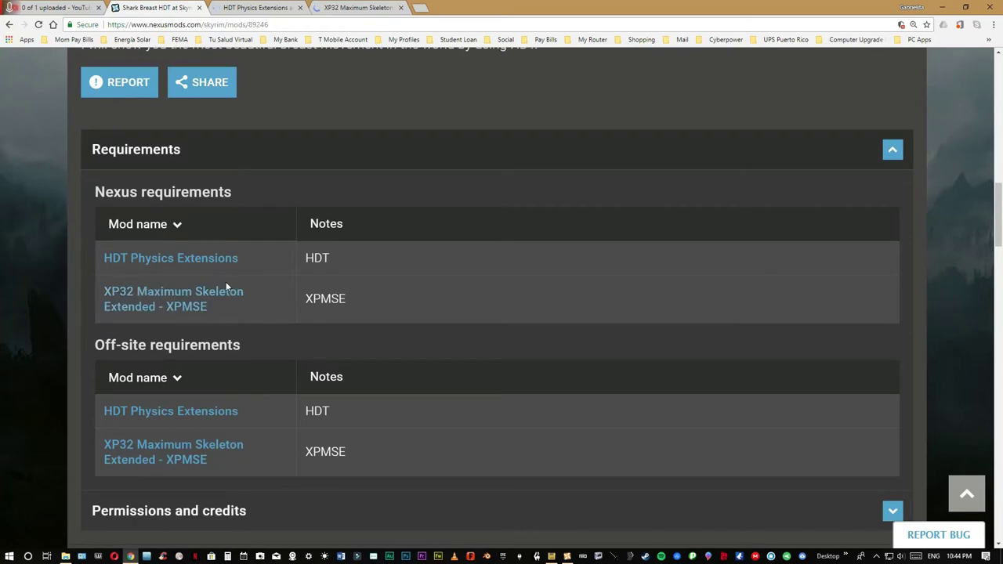
scroll(226, 282, "up", 6)
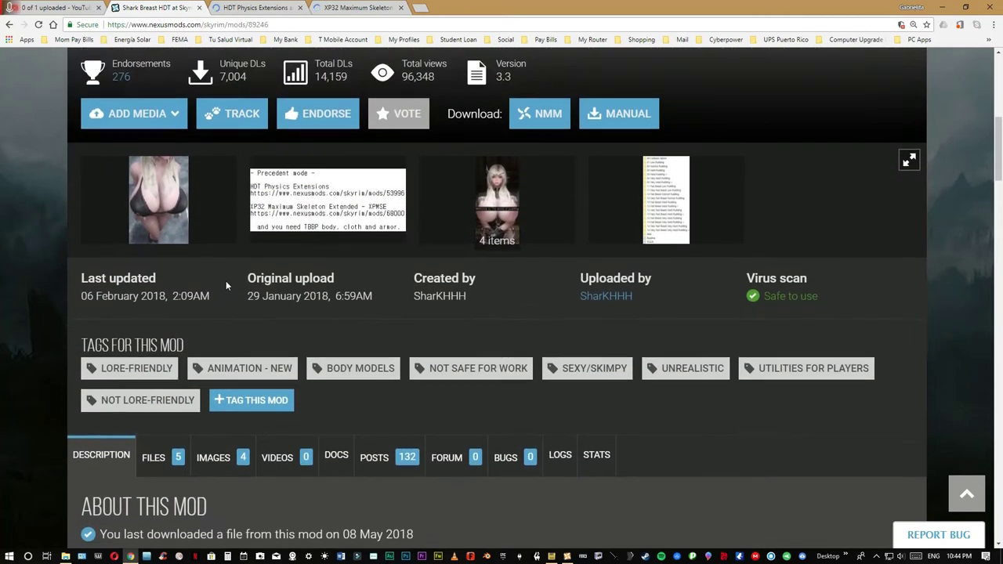
scroll(225, 298, "down", 1)
left_click(181, 363)
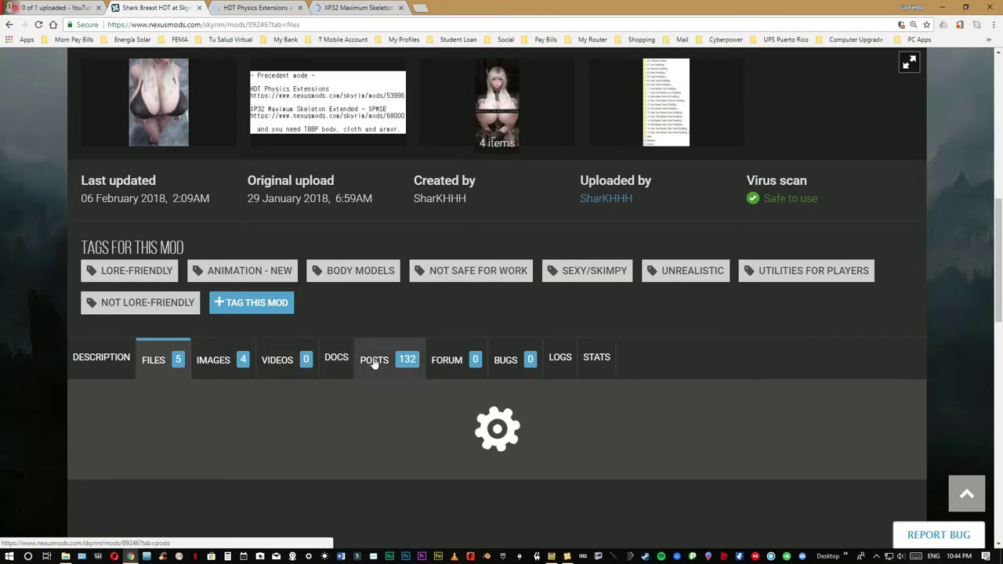
scroll(374, 362, "down", 3)
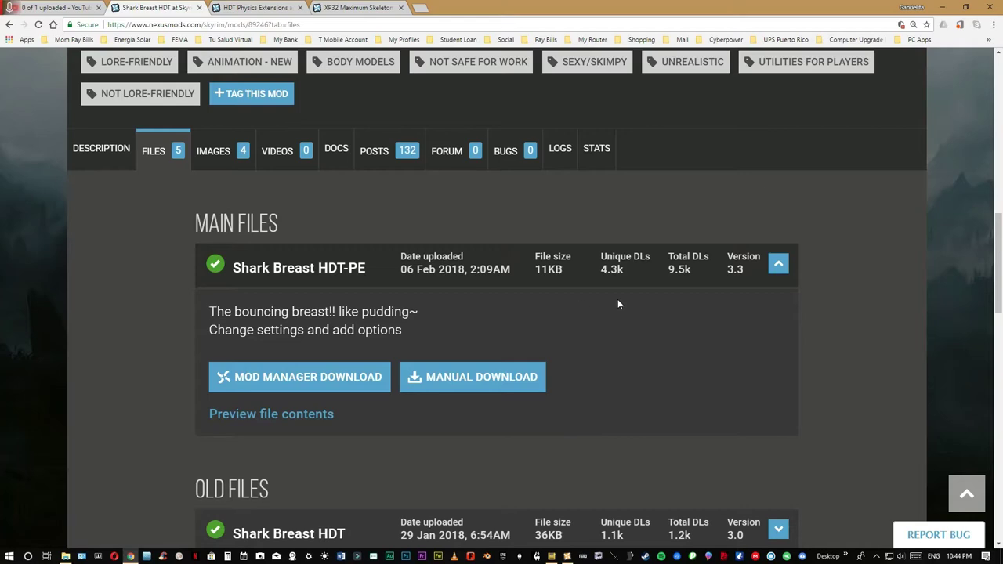
scroll(454, 384, "down", 3)
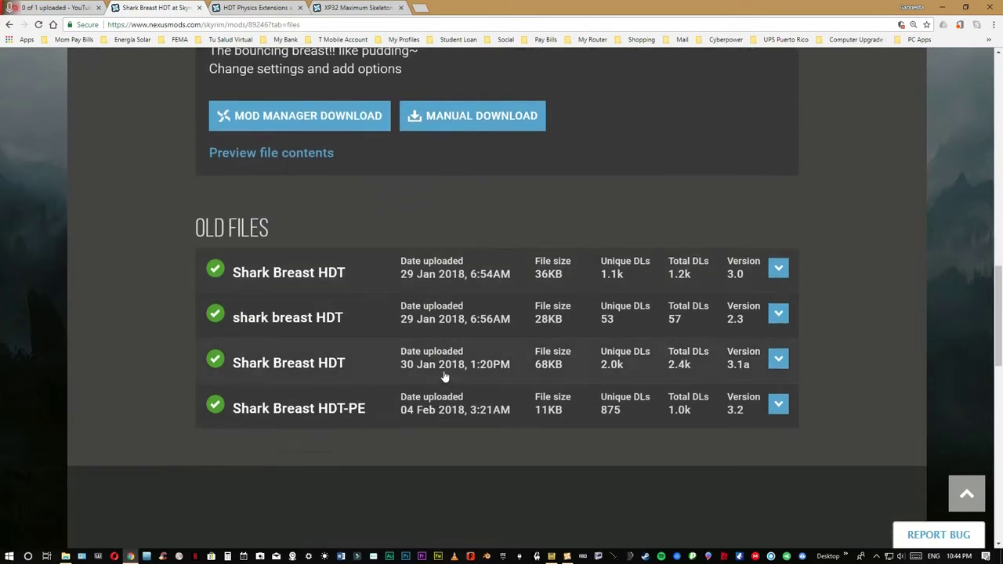
scroll(390, 353, "up", 4)
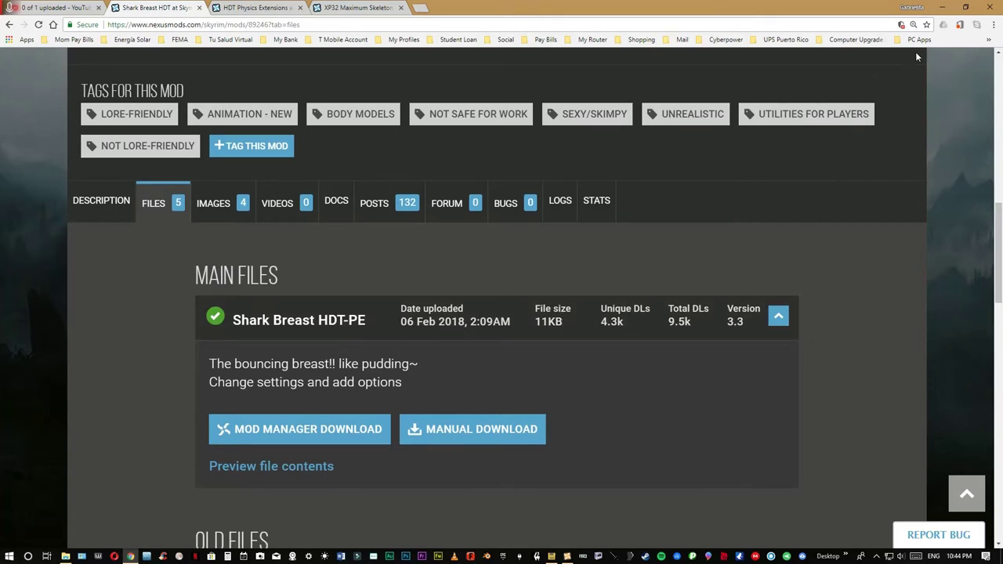
Minimize the browser, open the downloaded Shark Breast HDT-PE-89246-3-3 folder in File Explorer, and look through its contents
left_click(943, 8)
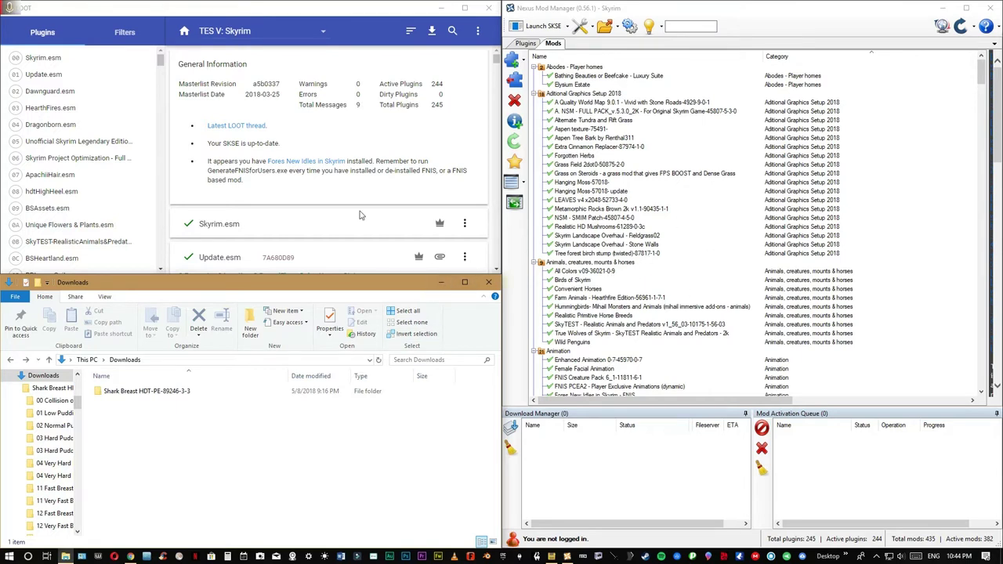
left_click(181, 432)
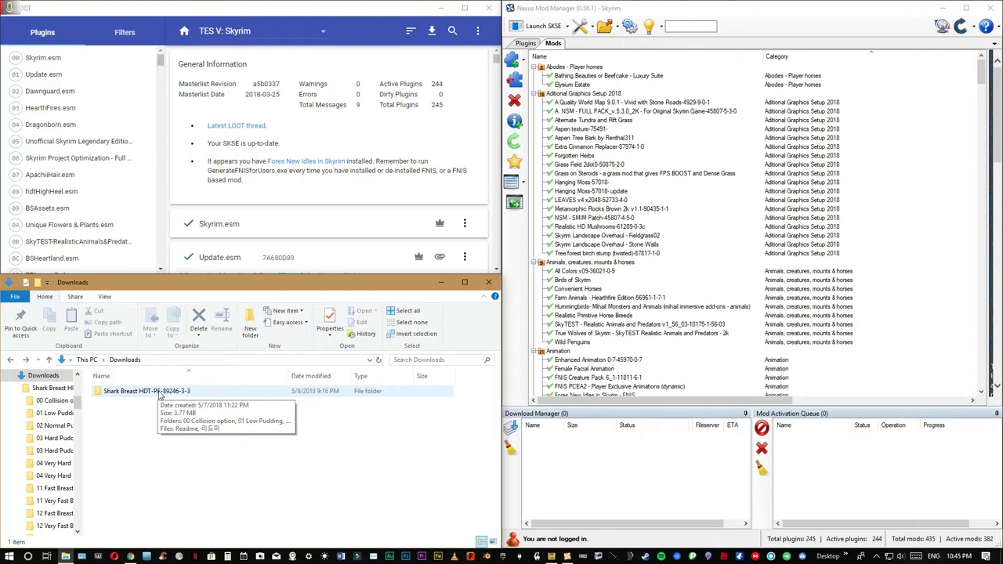
double_click(159, 391)
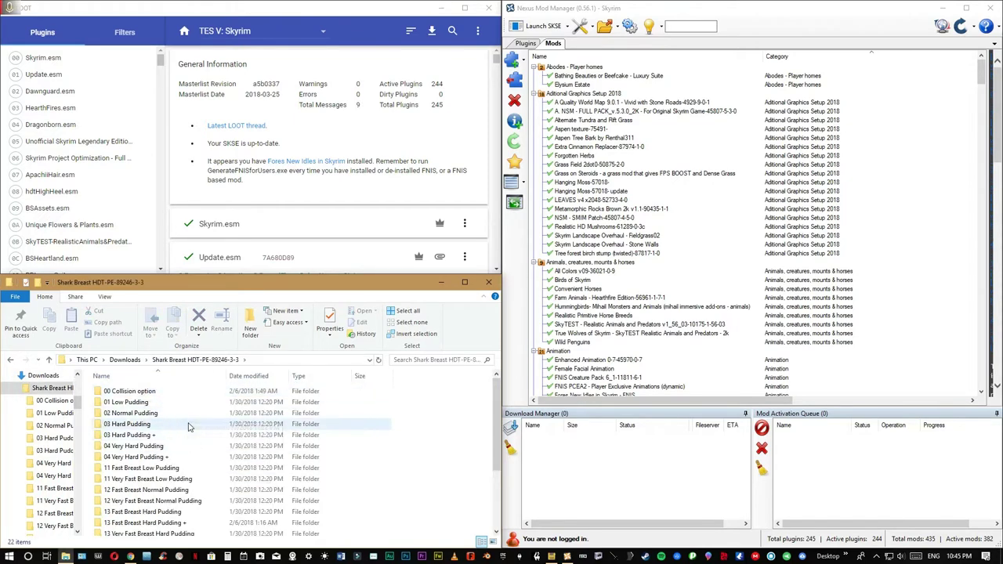
scroll(186, 427, "down", 3)
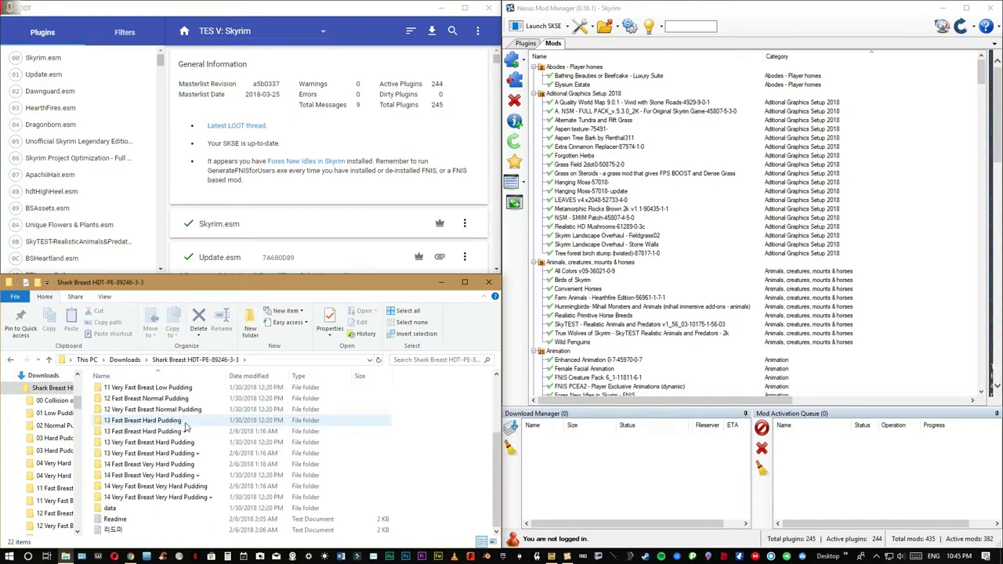
scroll(187, 427, "up", 3)
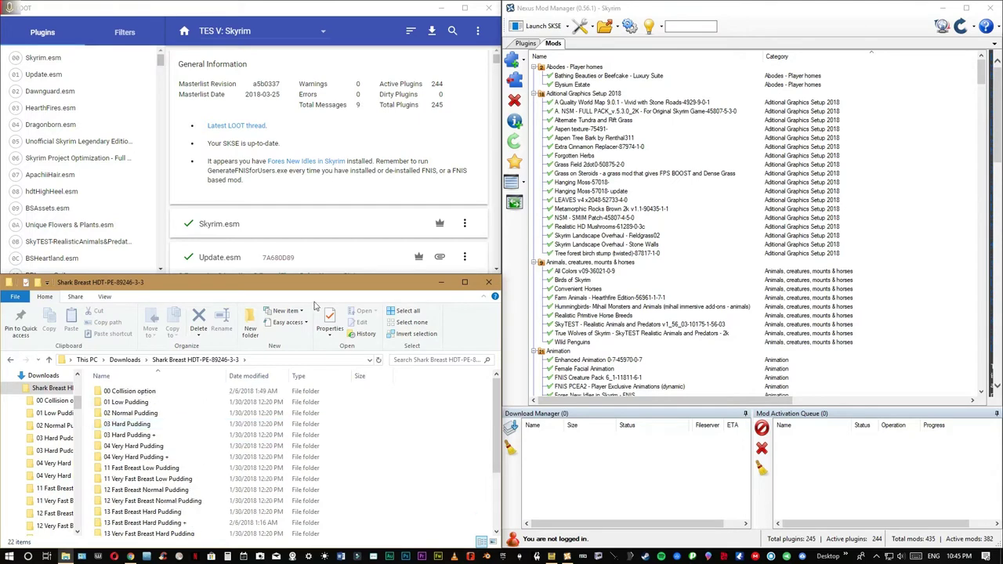
Close the LOOT window and enlarge the File Explorer window to fill the half of the screen beside Nexus Mod Manager
left_click(490, 10)
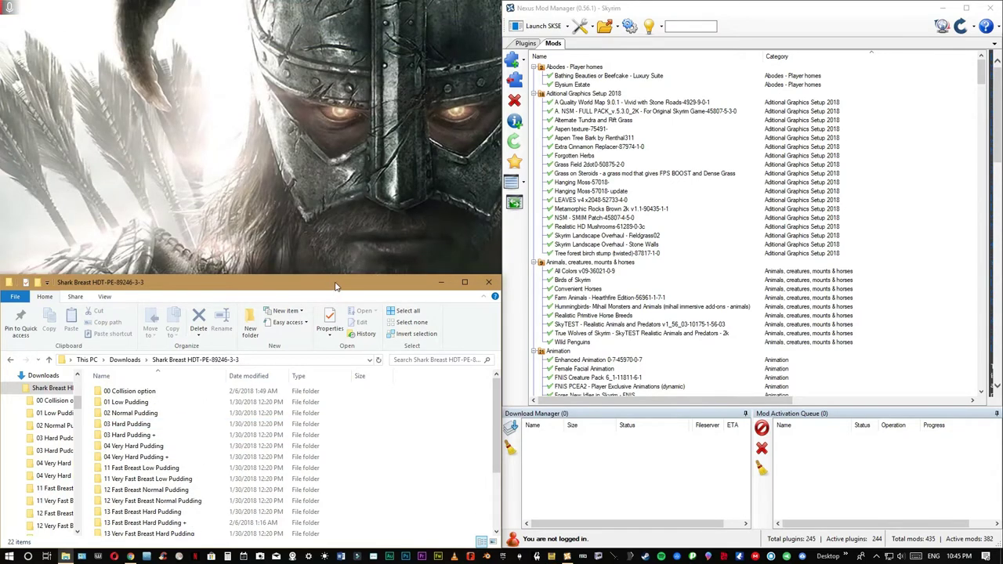
left_click_drag(335, 286, 2, 157)
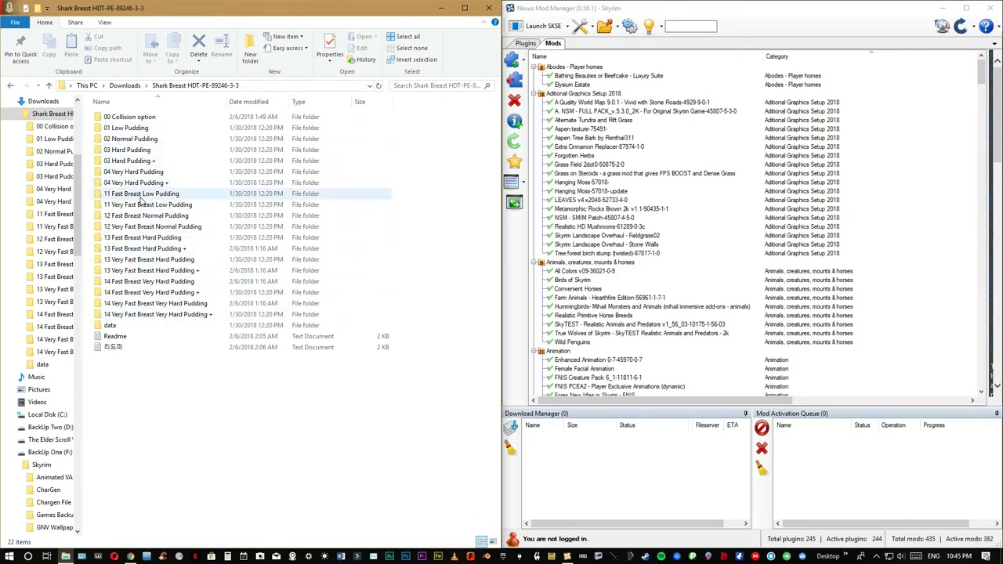
Inspect the contents of the 01 Low Pudding and 02 Normal Pudding folders, returning to the mod's main folder
double_click(135, 130)
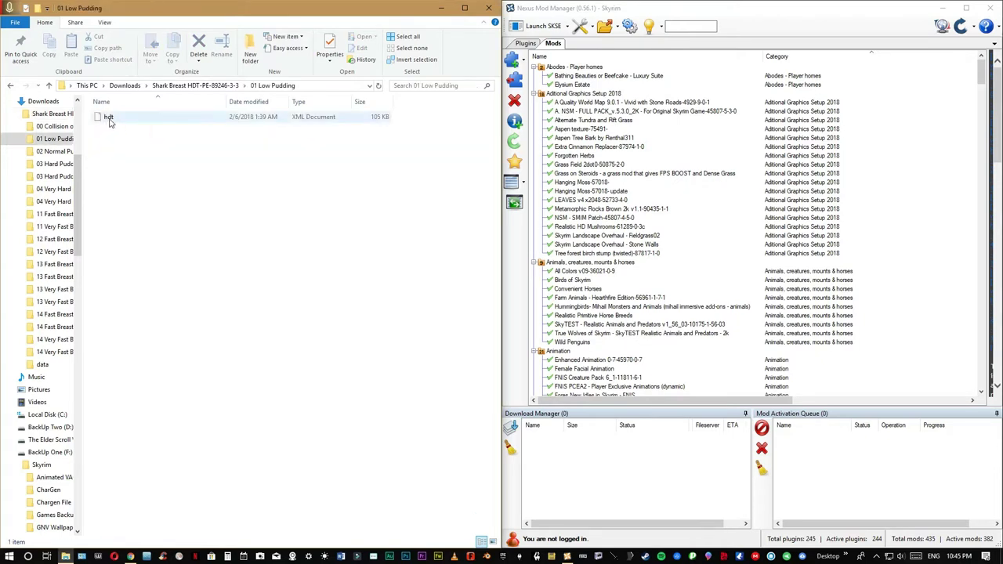
key("alt+Left")
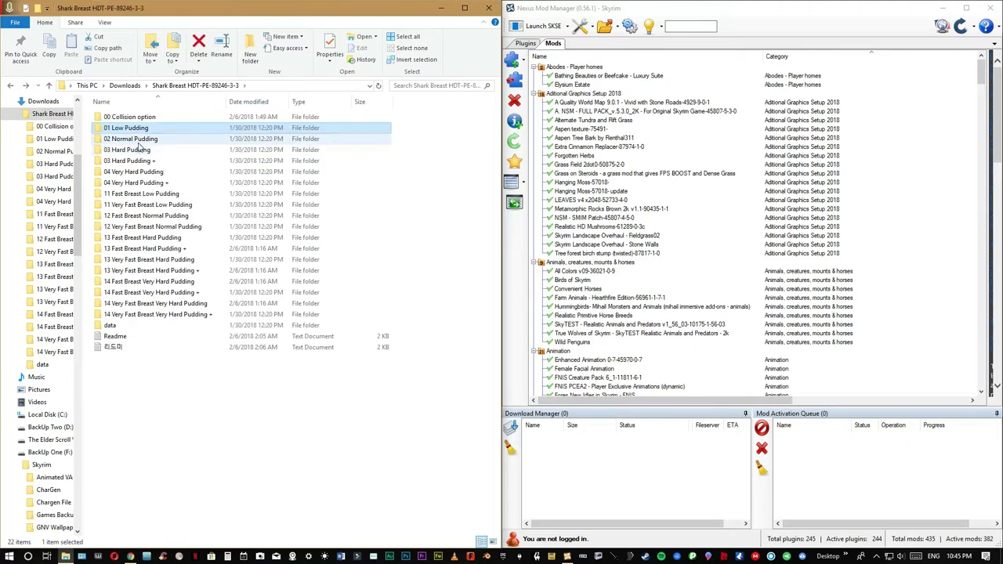
double_click(146, 142)
key("alt+Left")
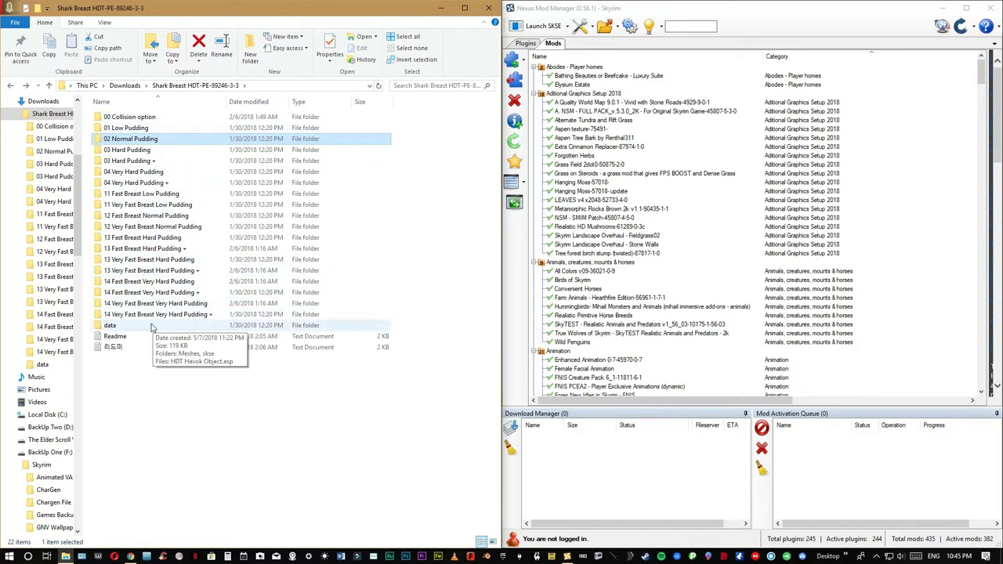
Inspect the 00 Collision option folder and its 14 Very Fast Breast Very Hard Pudding + subfolder, returning to the mod's main folder
left_click(140, 118)
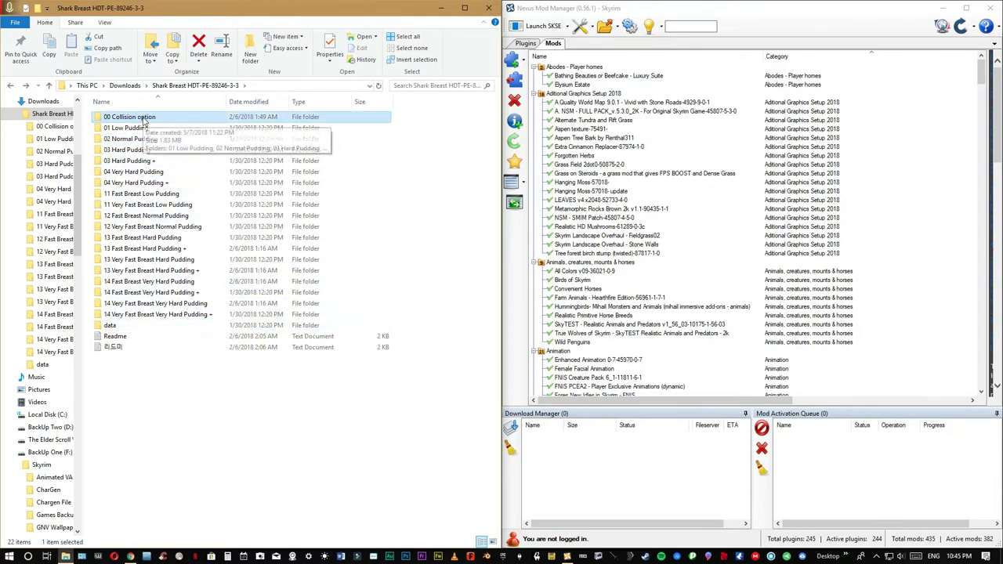
double_click(147, 118)
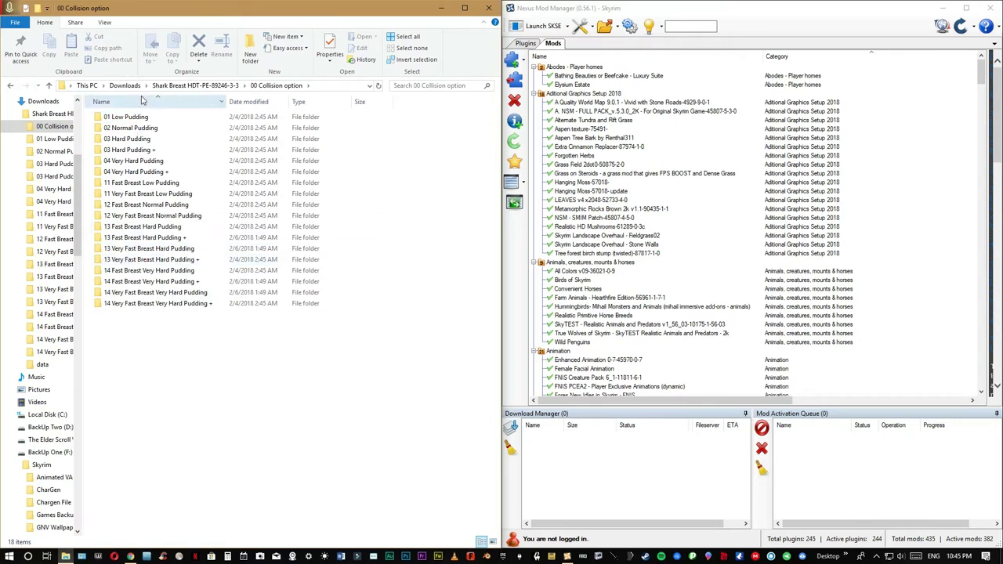
left_click(157, 309)
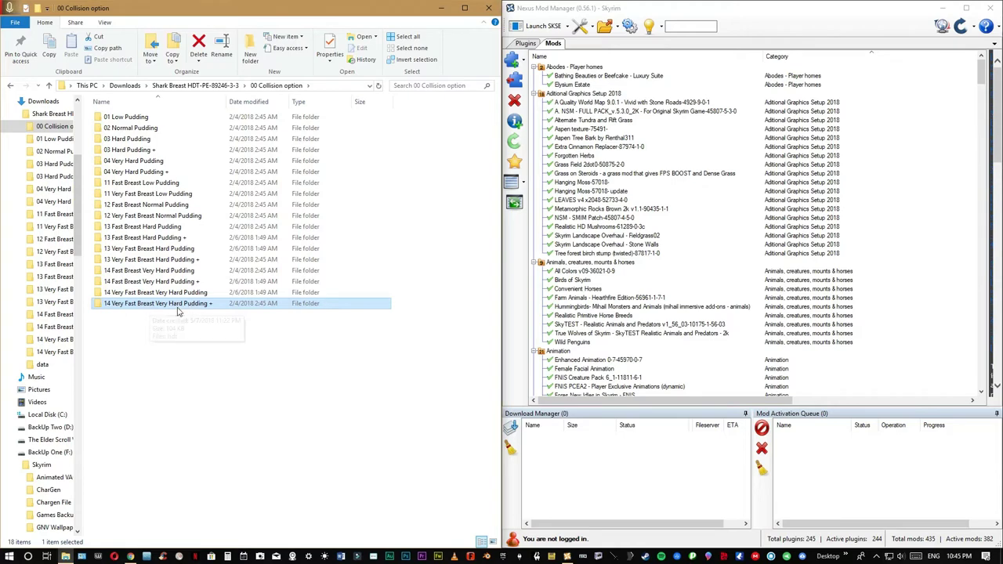
double_click(182, 305)
key("alt+Left")
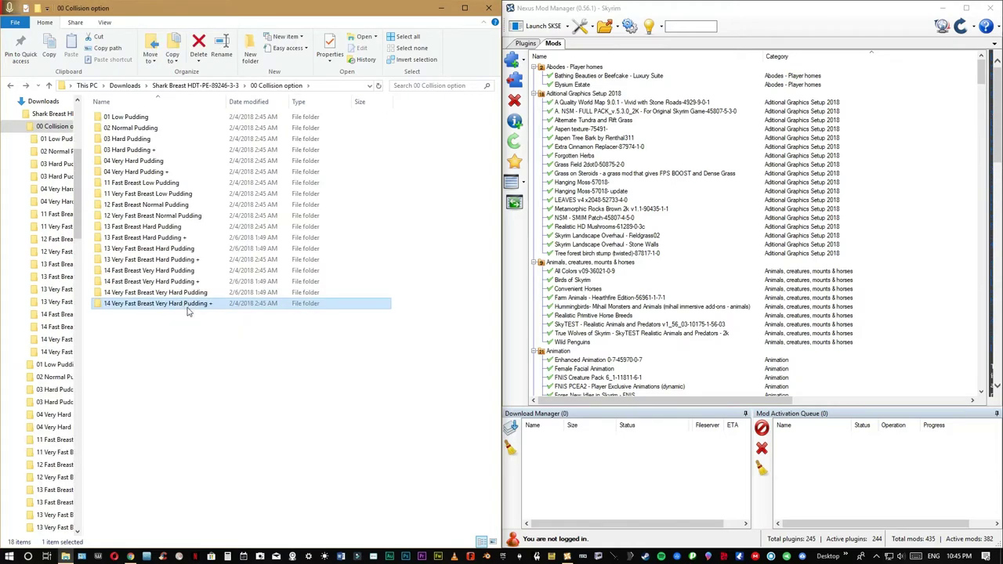
key("alt+Left")
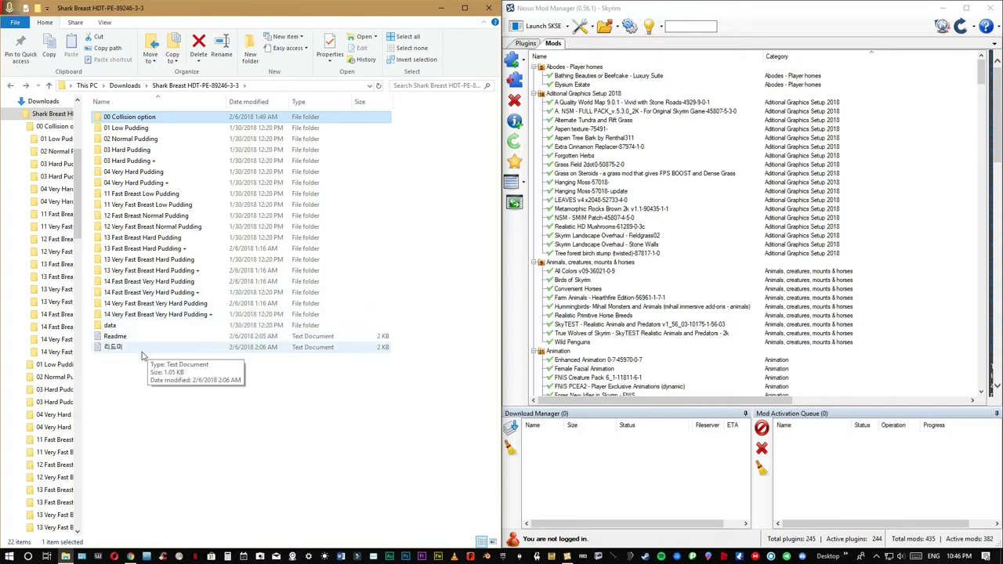
Inspect the mod's data folder and locate the installed All-in-One HDT mod under Character Creation in Nexus Mod Manager's mod list
double_click(111, 326)
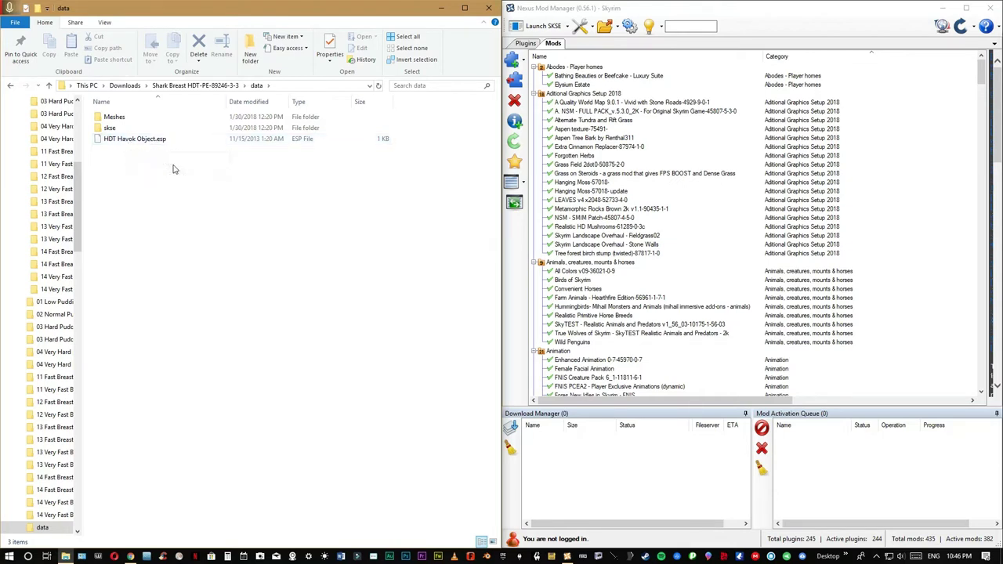
scroll(620, 157, "down", 6)
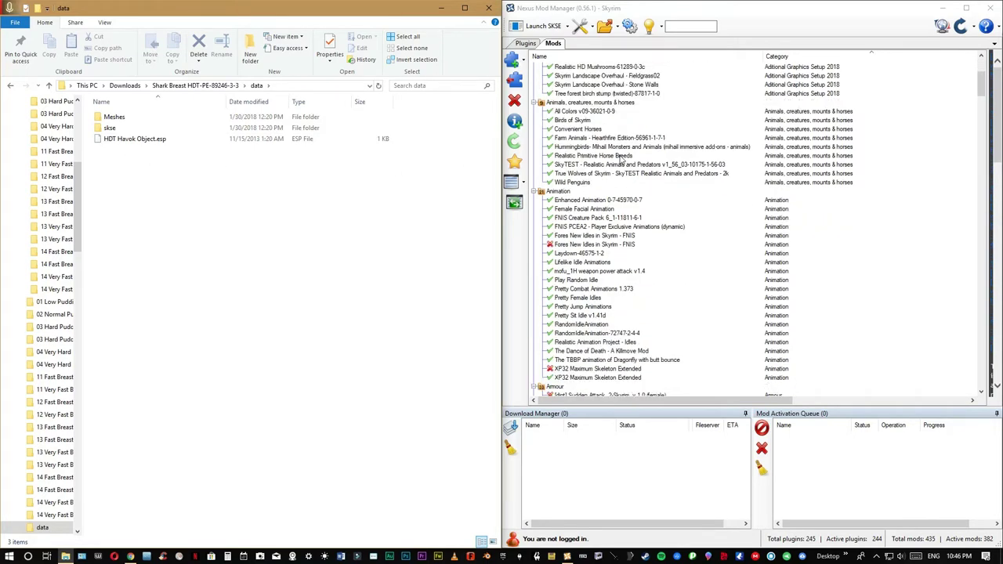
scroll(621, 157, "down", 15)
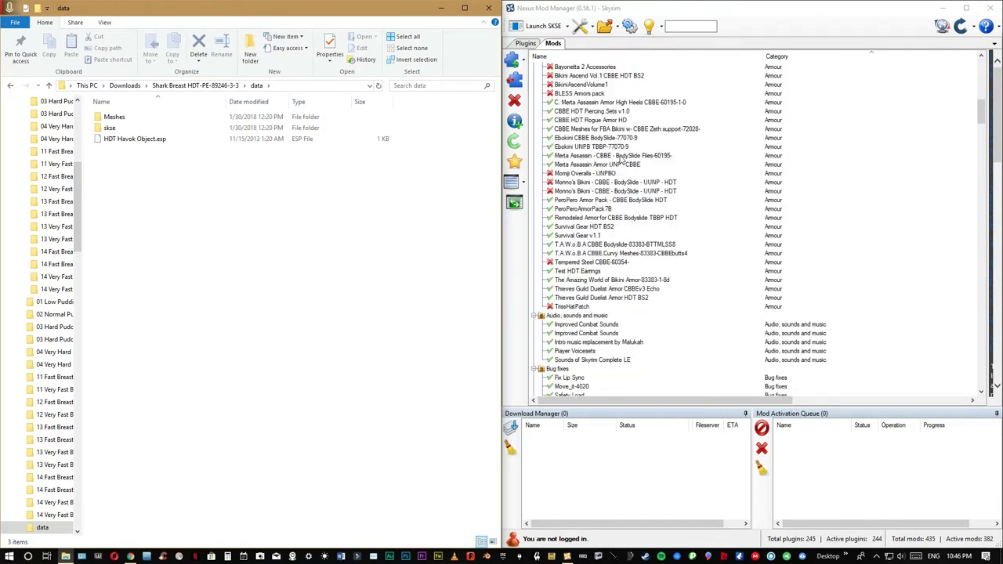
scroll(621, 157, "down", 15)
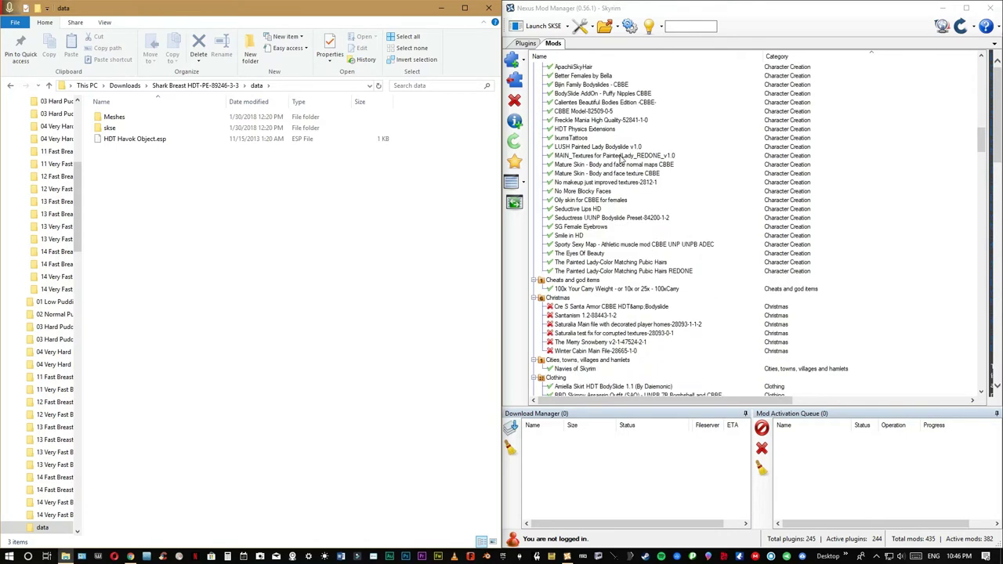
scroll(621, 160, "up", 2)
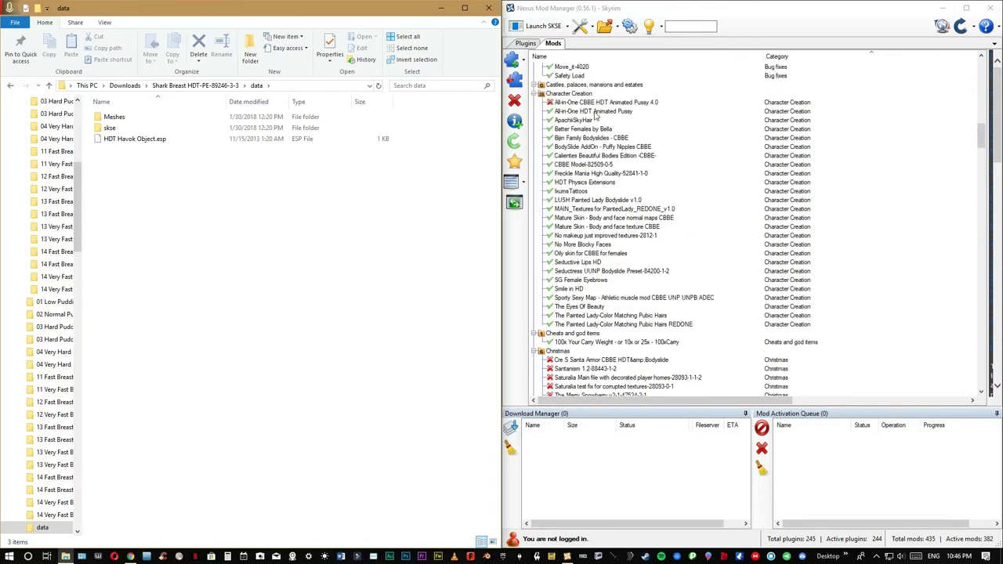
left_click(598, 111)
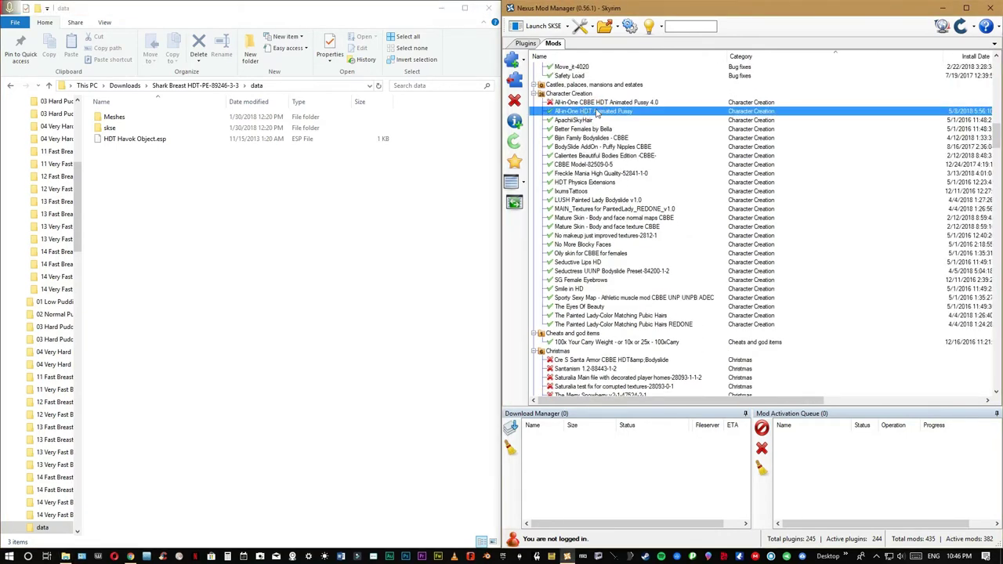
Return to the mod's main folder, read the install guide in the Readme file, and close it
left_click(152, 162)
key("BackSpace")
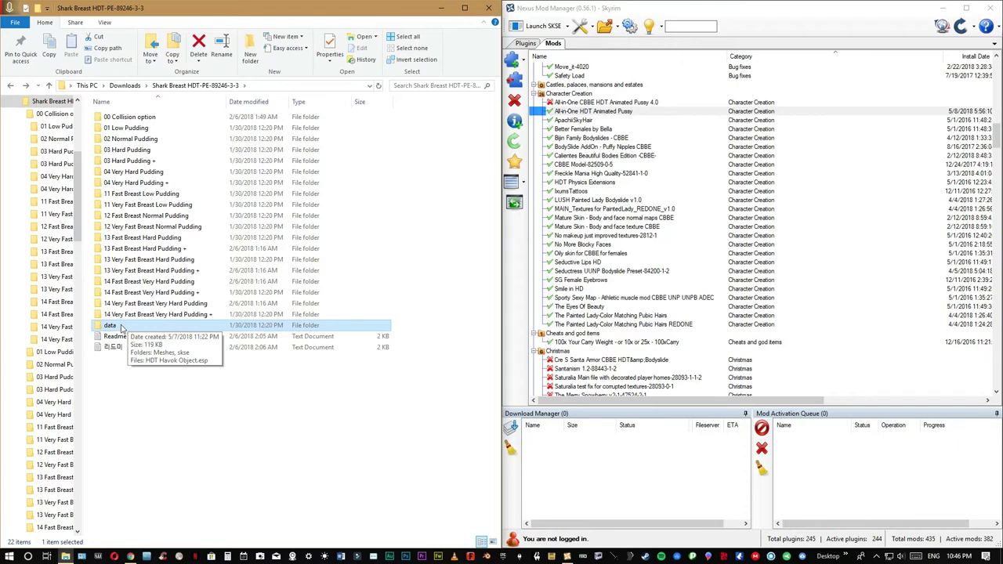
double_click(118, 337)
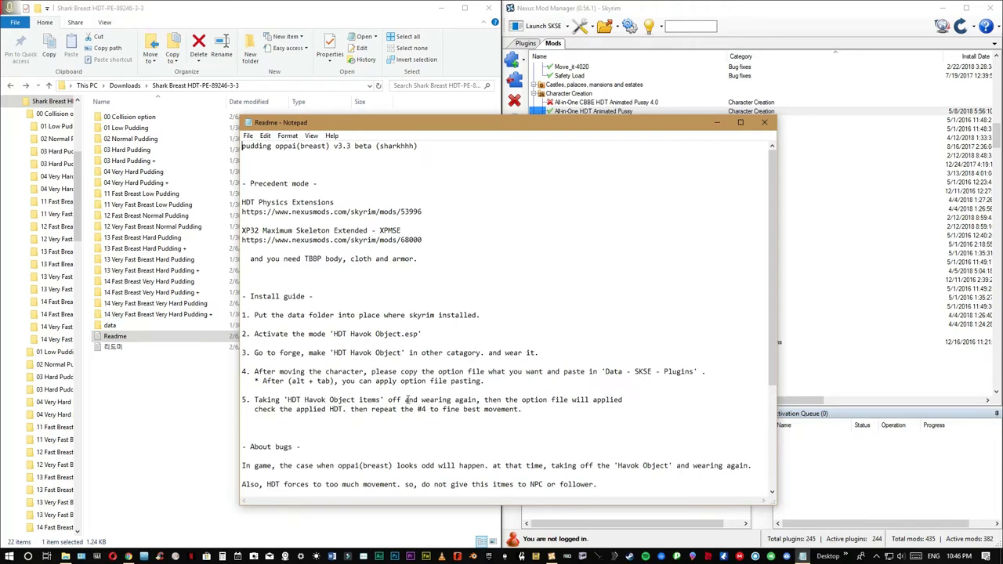
left_click(764, 123)
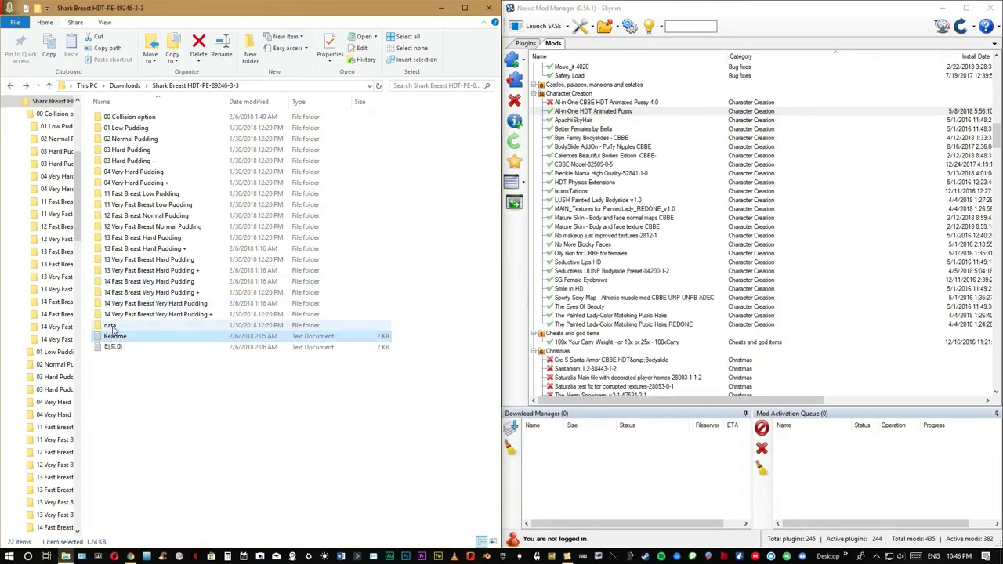
Copy the text "Shark Breast HDT" from the mod folder's name in Downloads without renaming the folder
key("BackSpace")
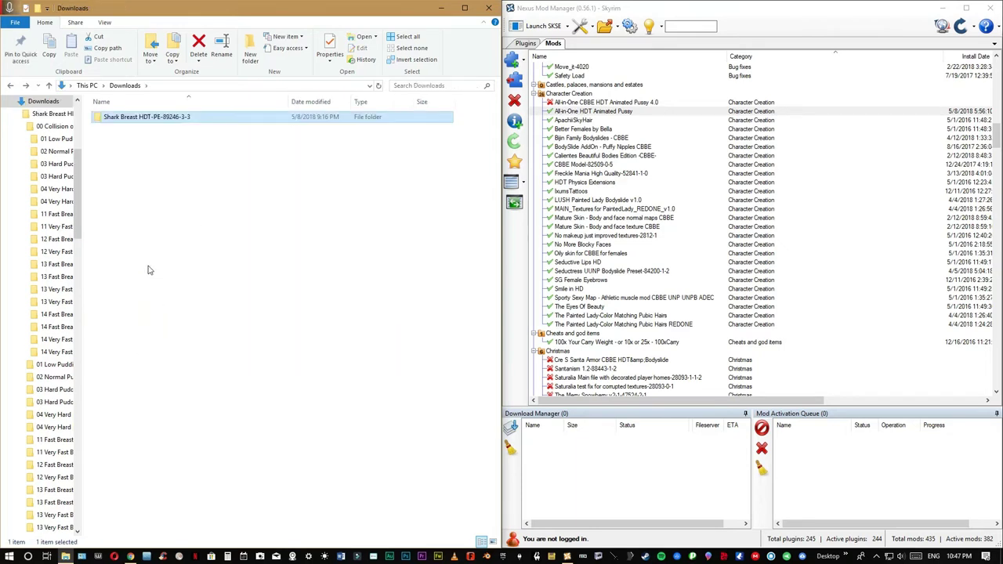
left_click(138, 117)
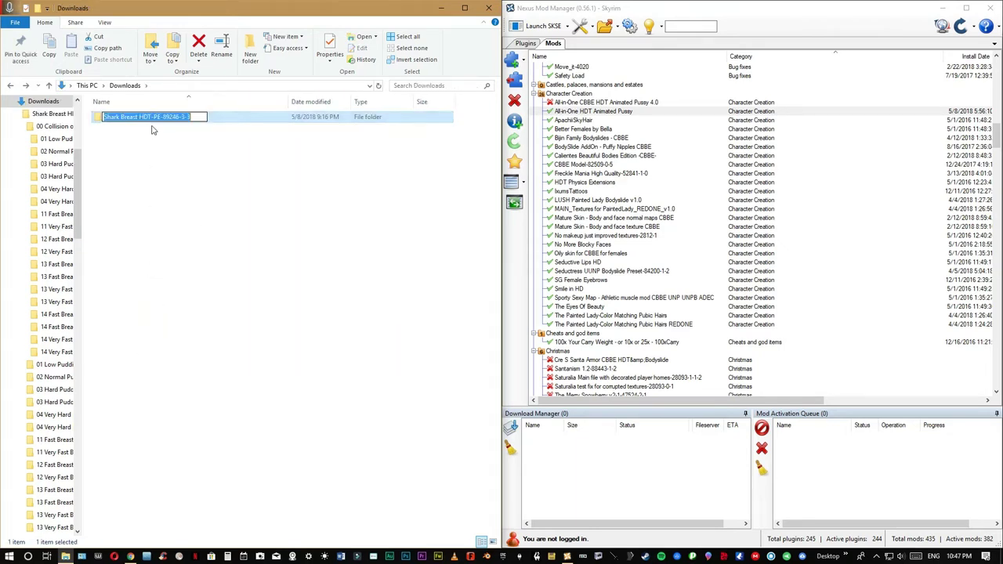
left_click_drag(153, 118, 111, 120)
right_click(114, 118)
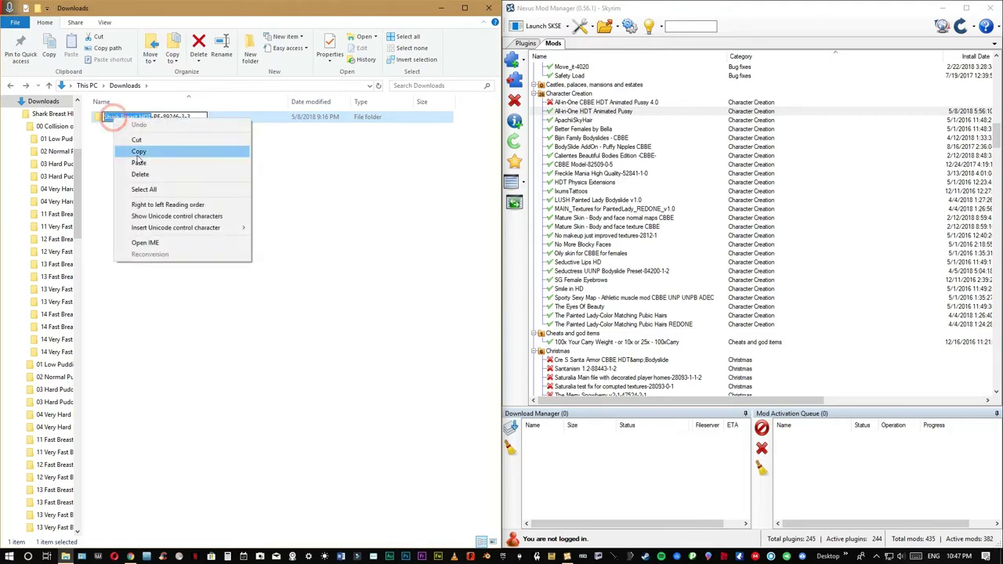
left_click(146, 156)
left_click(144, 213)
Reopen the Shark Breast HDT-PE-89246-3-3 folder and compress its data folder into a RAR archive named Shark Breast HDT
key("BackSpace")
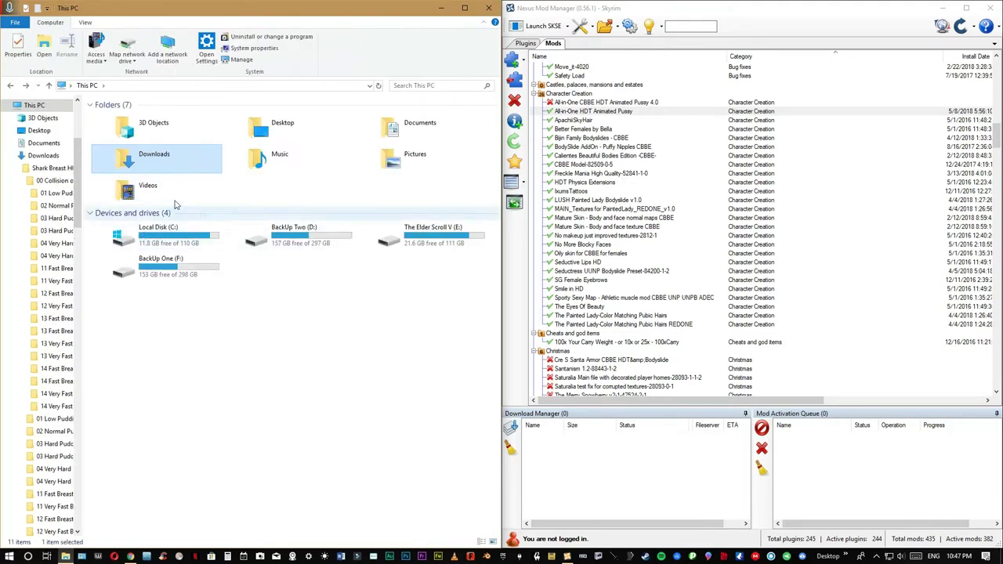
double_click(172, 161)
double_click(145, 119)
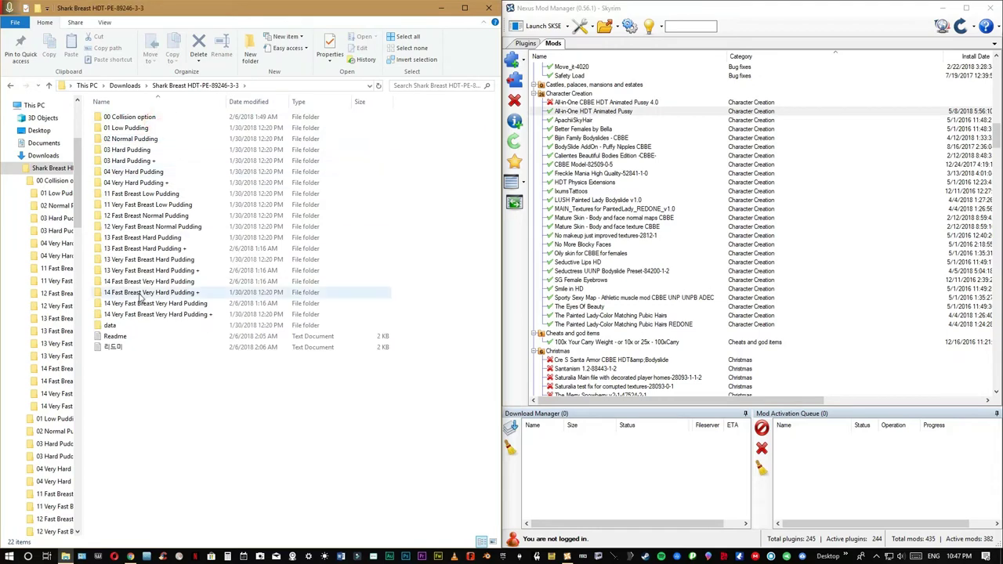
left_click(109, 326)
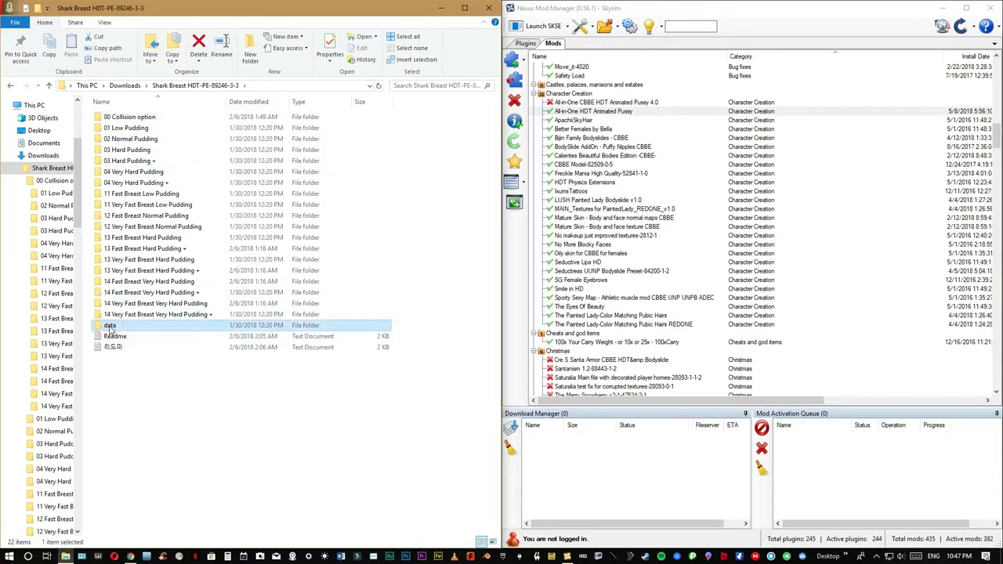
right_click(109, 326)
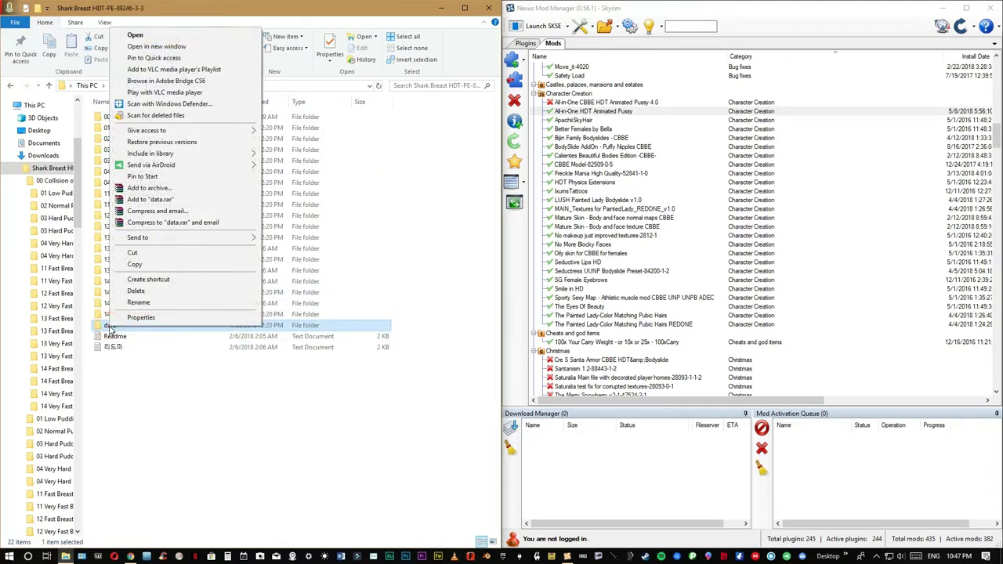
left_click(148, 188)
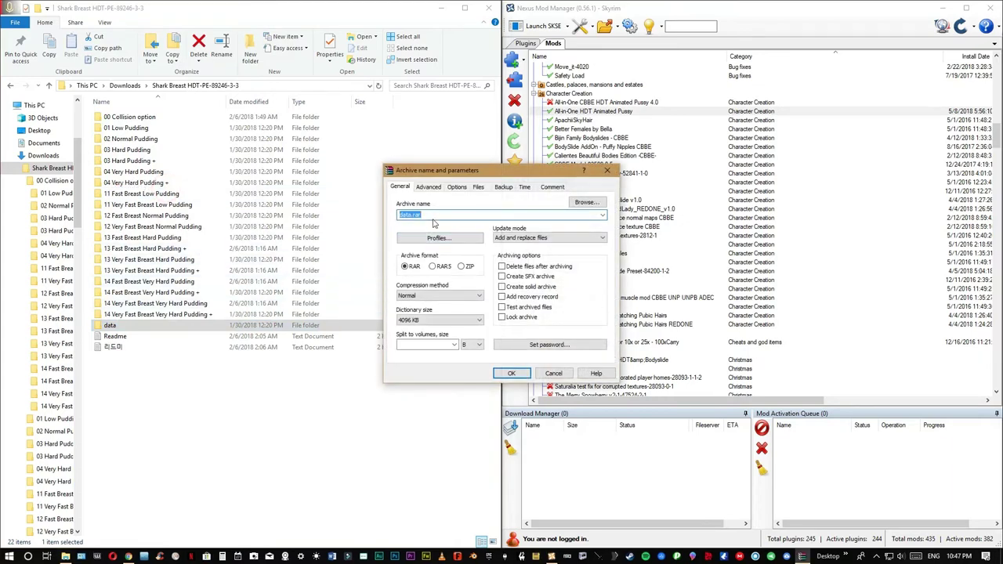
key("ctrl+v")
left_click(508, 374)
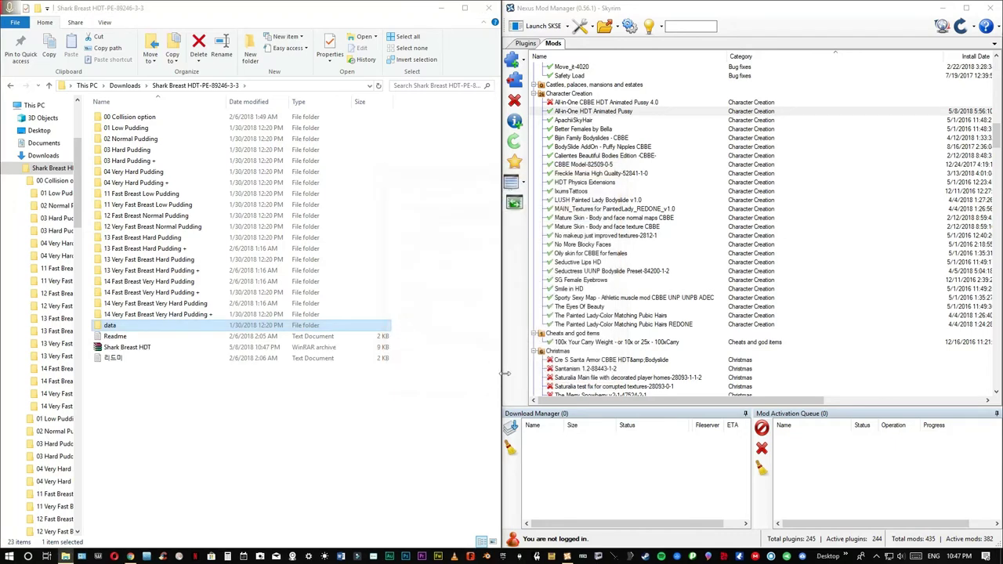
Add the Shark Breast HDT archive to Nexus Mod Manager's mod list and clear the completed entry from the download queue
left_click(134, 348)
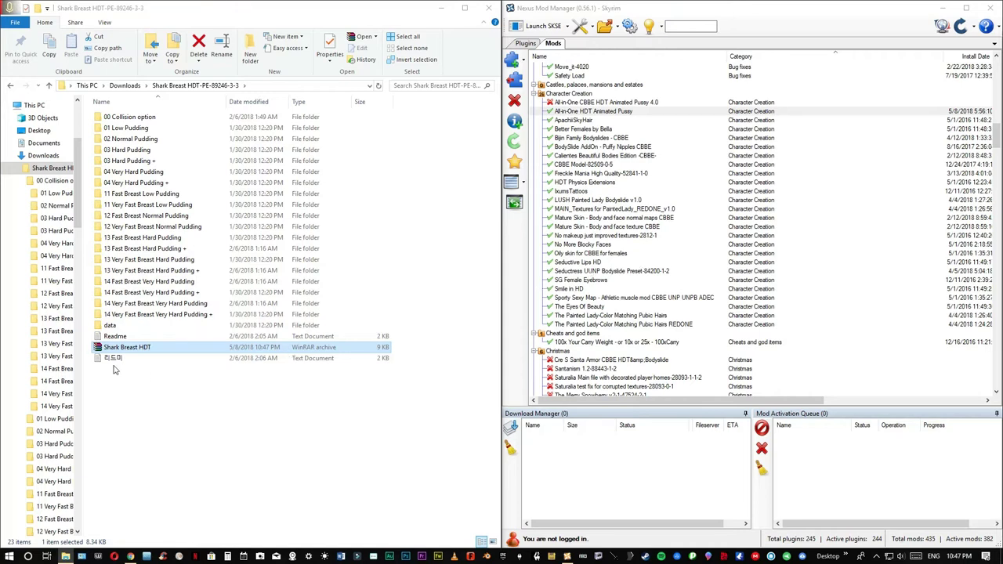
left_click_drag(125, 348, 605, 265)
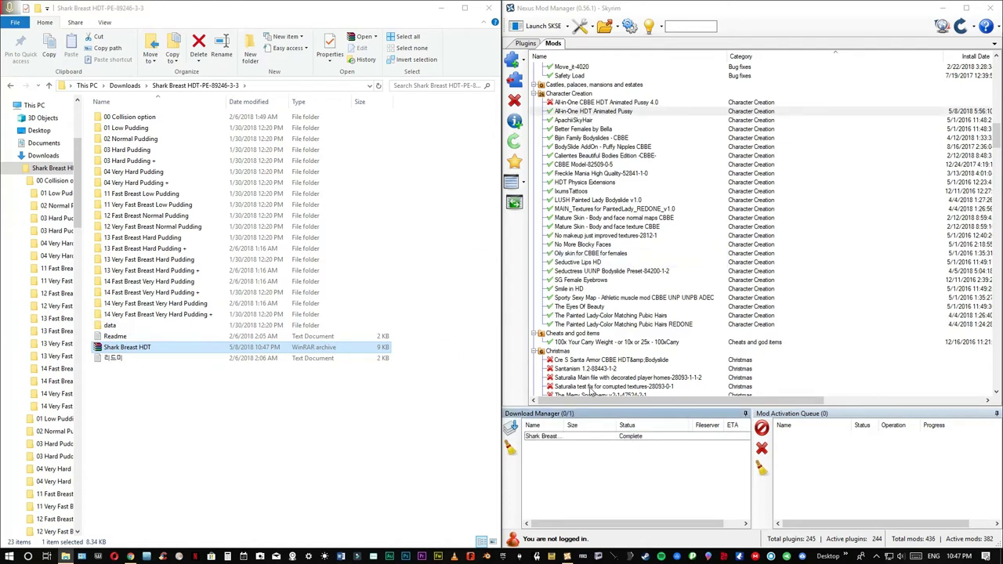
left_click(511, 451)
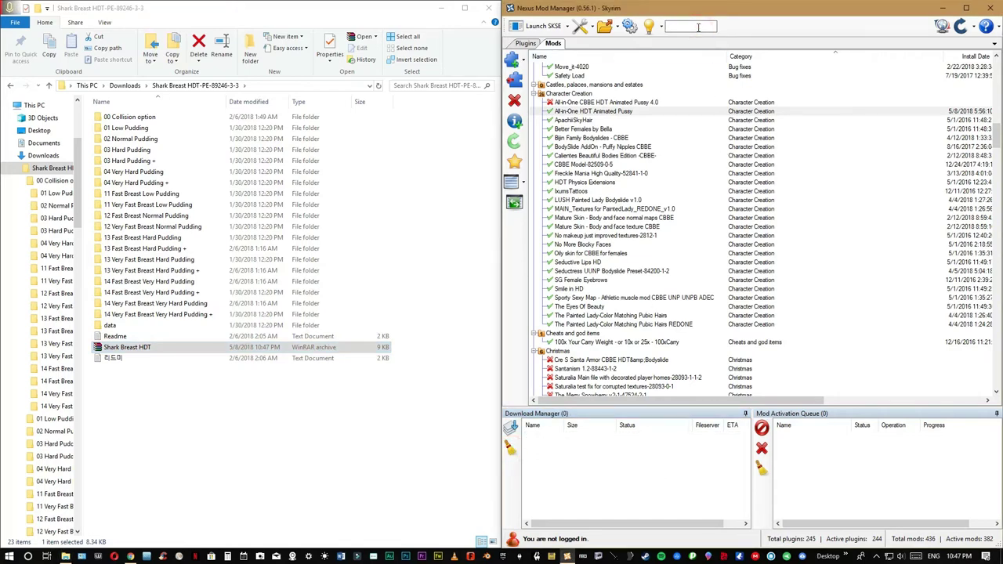
Filter the mod list by "sha" and move the Shark Breast HDT mod to the Animation category
left_click(668, 26)
type("sha")
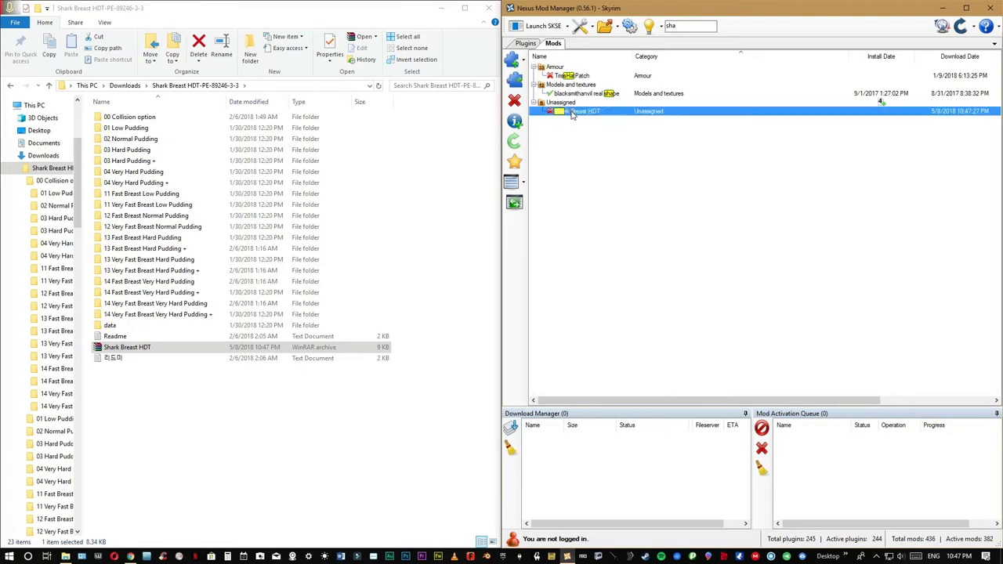
left_click(571, 115)
right_click(571, 114)
mouse_move(615, 118)
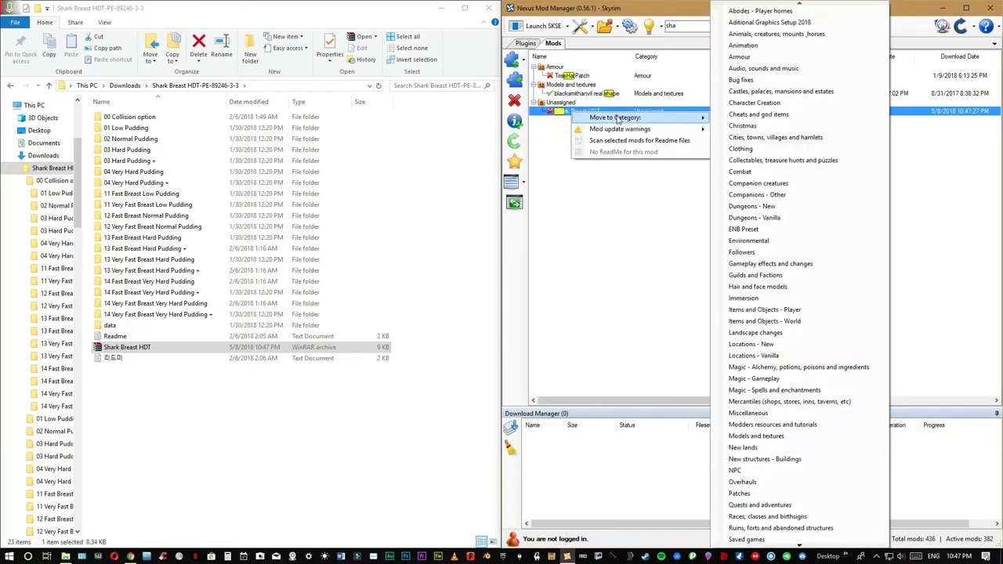
left_click(743, 46)
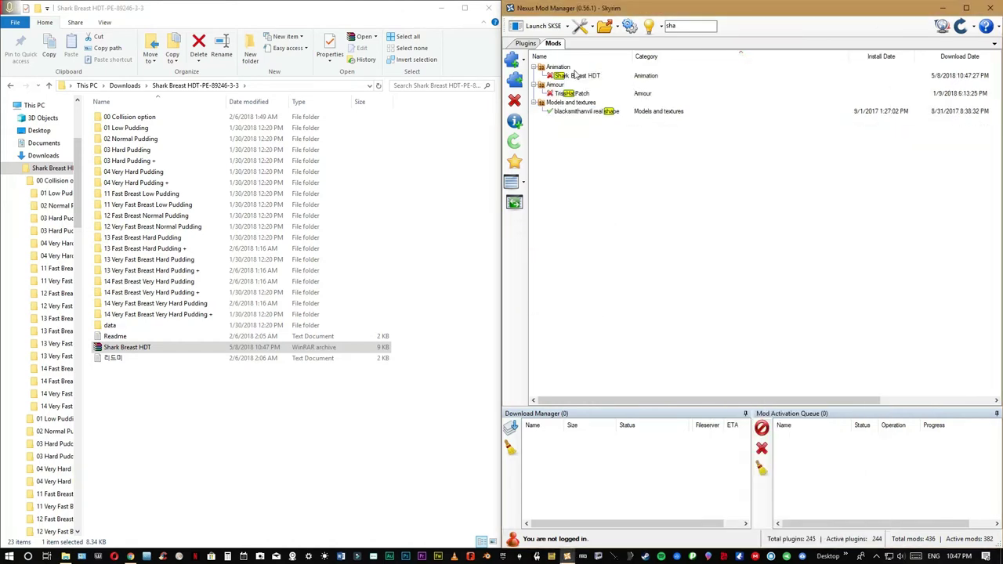
Install the Shark Breast HDT mod, overwriting all conflicting files, and clear the finished entry from the activation queue
left_click(575, 79)
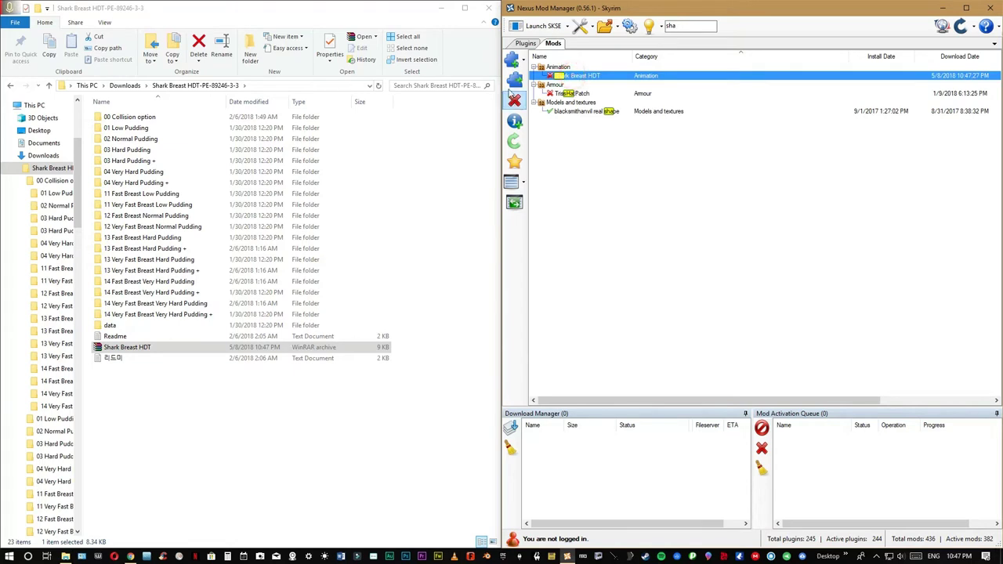
left_click(515, 81)
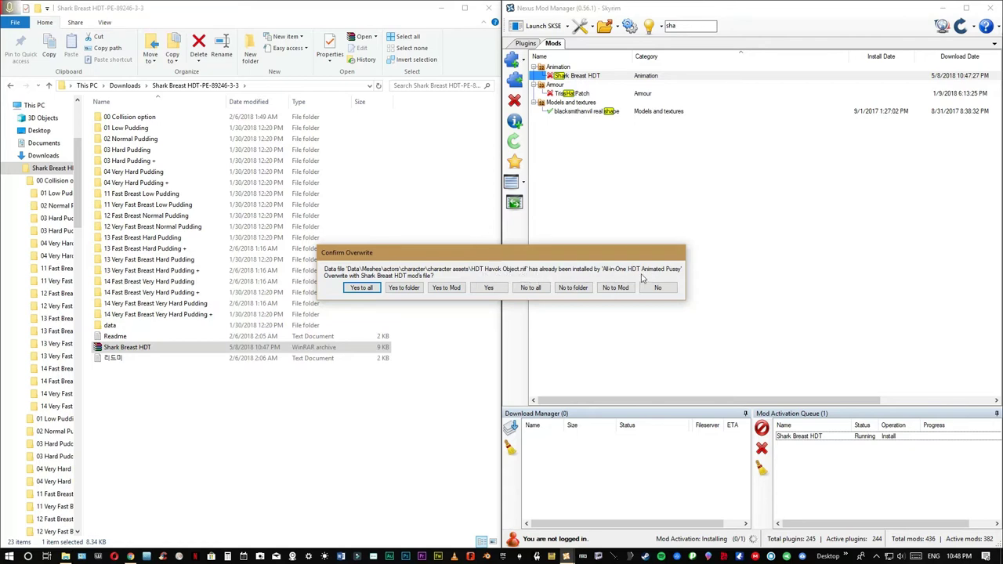
left_click(359, 288)
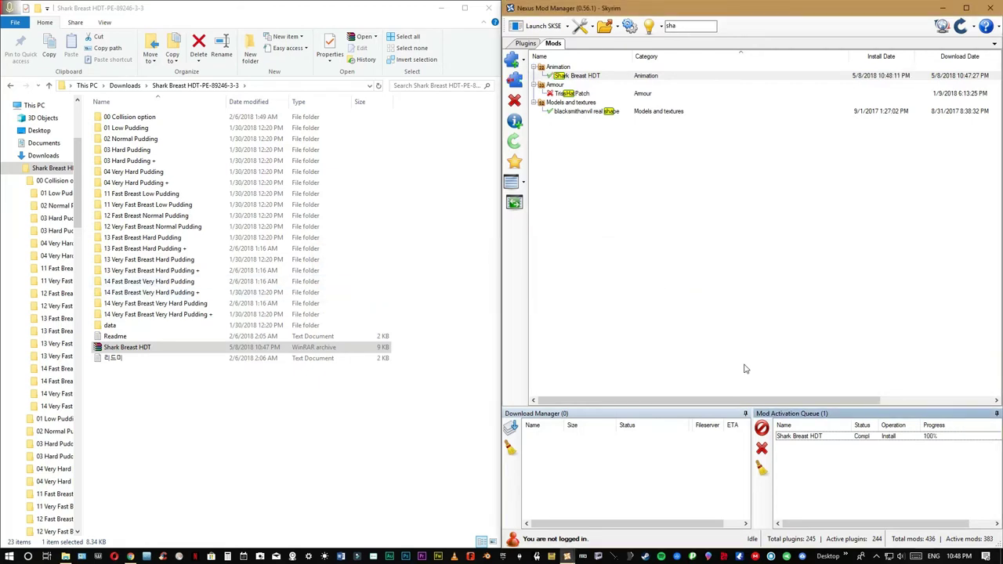
left_click(762, 470)
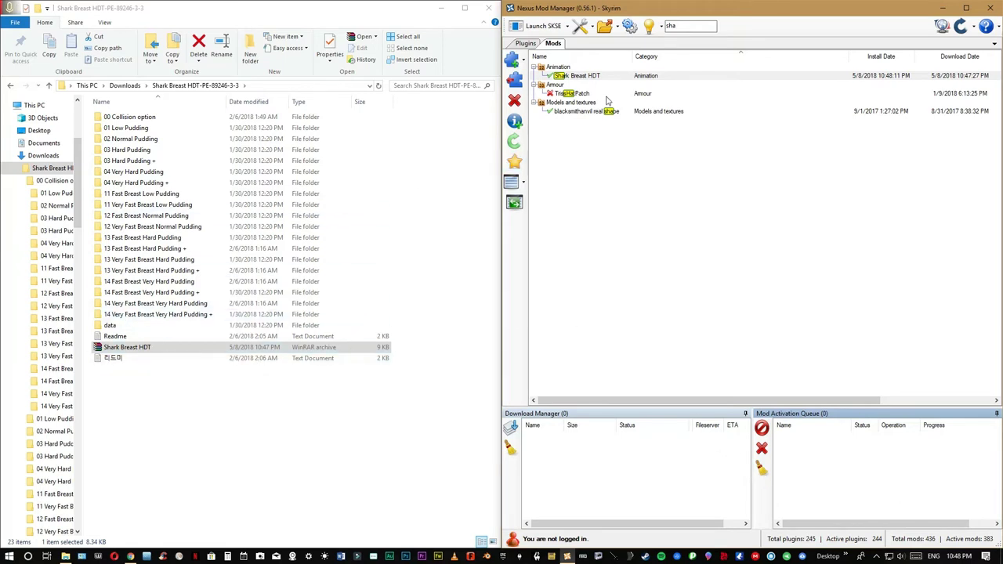
Open Skyrim's game folder from Nexus Mod Manager and dock its window beside the Shark Breast HDT folder
left_click(616, 29)
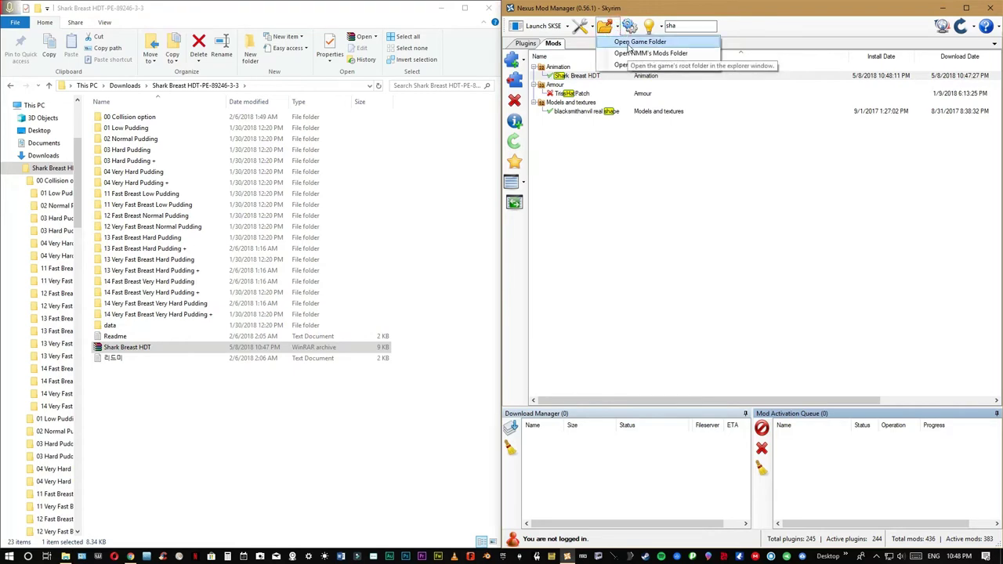
left_click(629, 44)
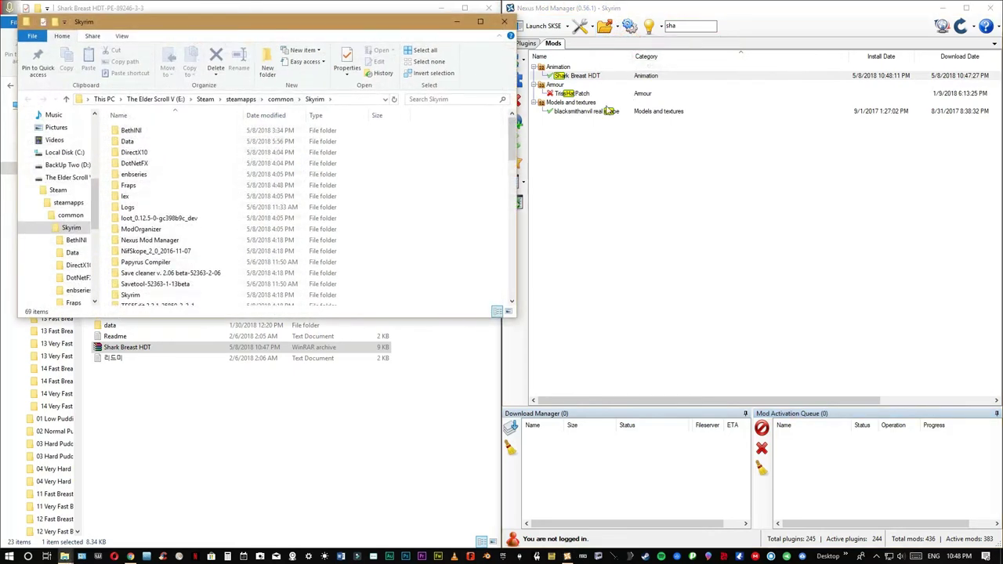
left_click_drag(424, 21, 1001, 47)
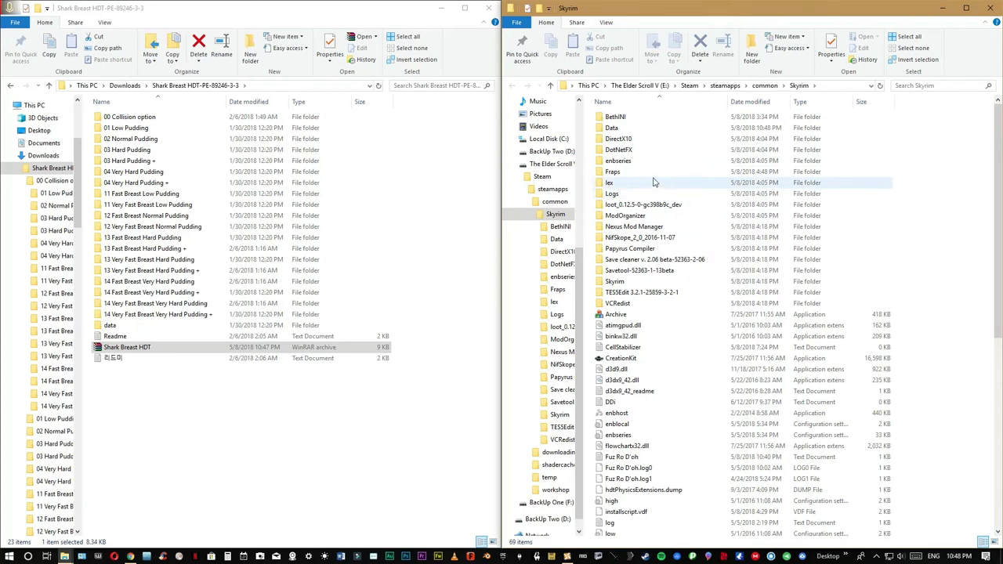
Go to the Data\SKSE\Plugins folder inside the Skyrim game folder and look through its files
double_click(620, 128)
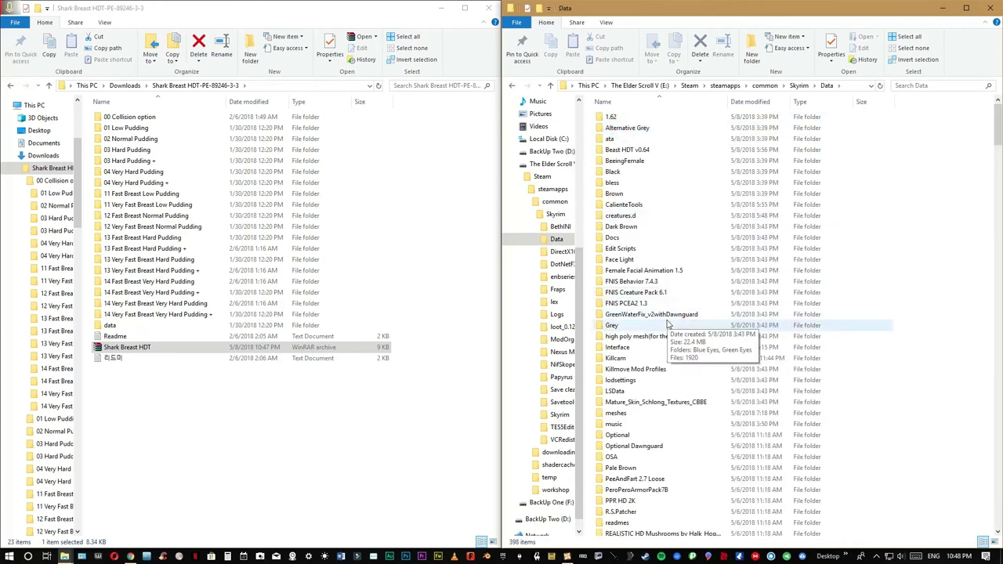
scroll(668, 325, "down", 5)
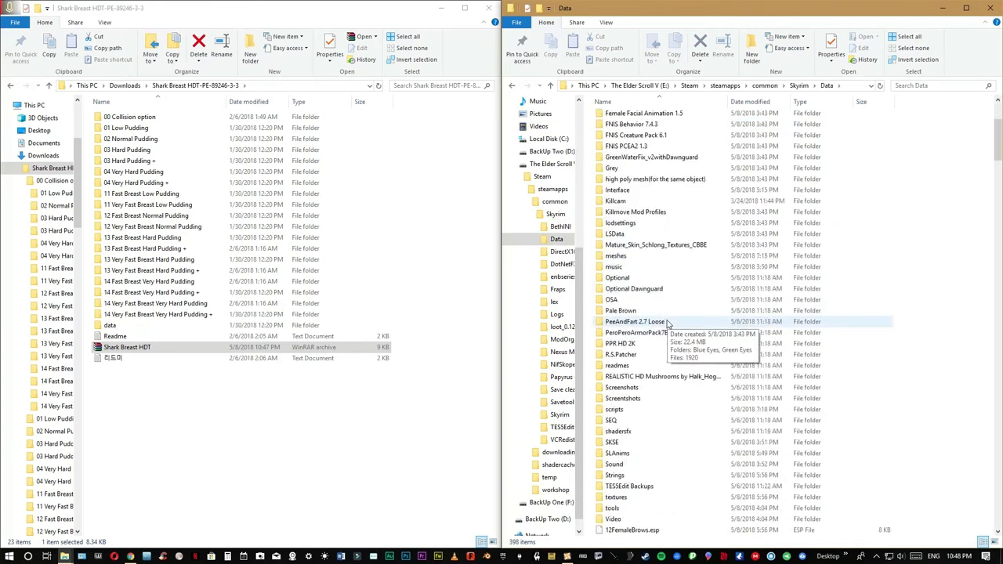
double_click(615, 443)
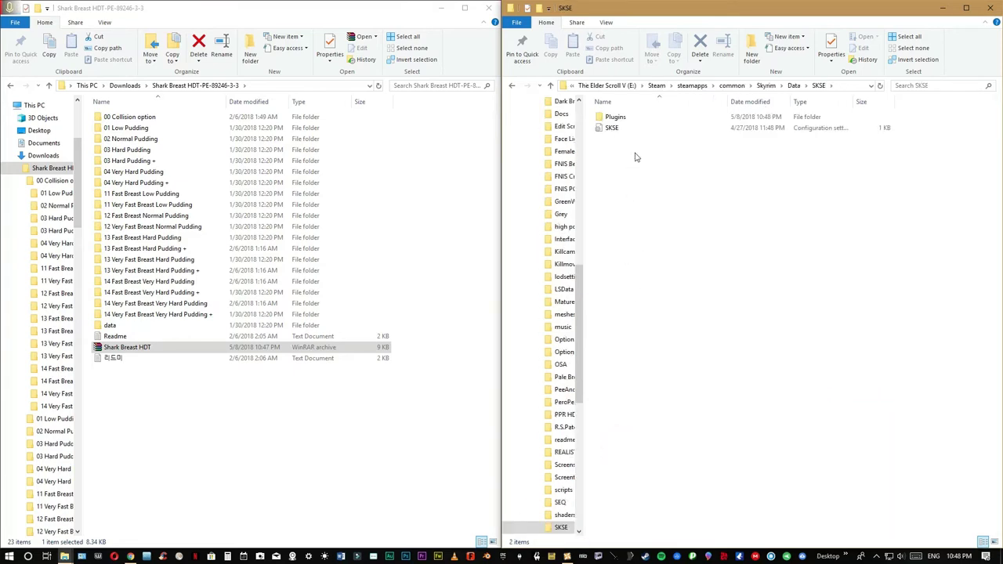
double_click(615, 117)
scroll(665, 275, "down", 3)
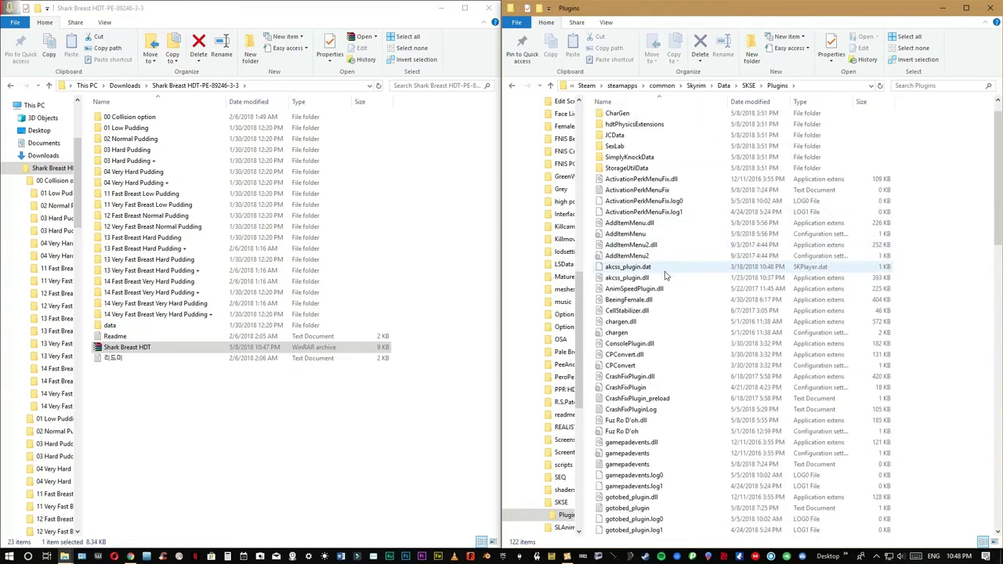
Locate and select the hdt XML file in the SKSE Plugins folder
scroll(665, 276, "down", 2)
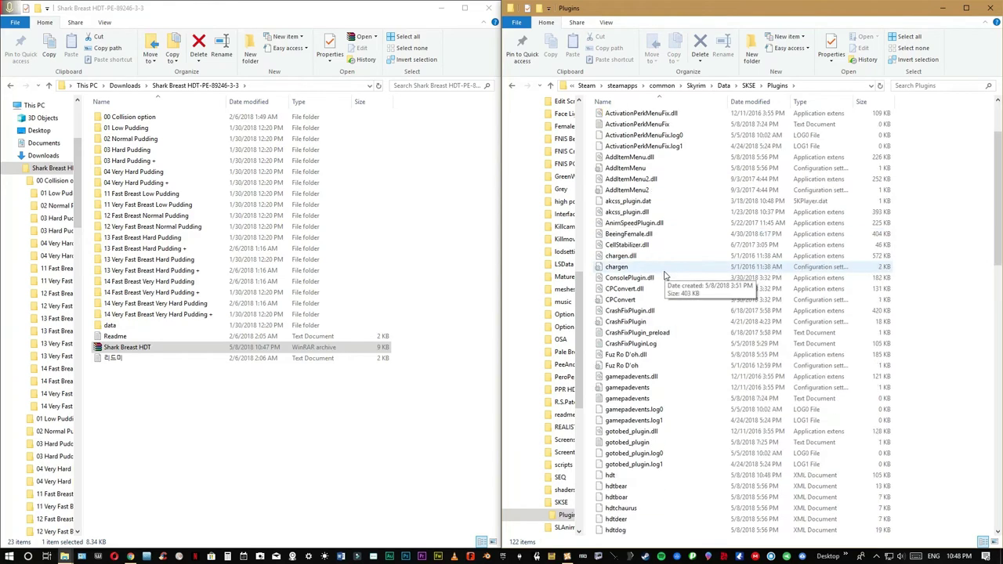
left_click(617, 475)
scroll(616, 399, "down", 5)
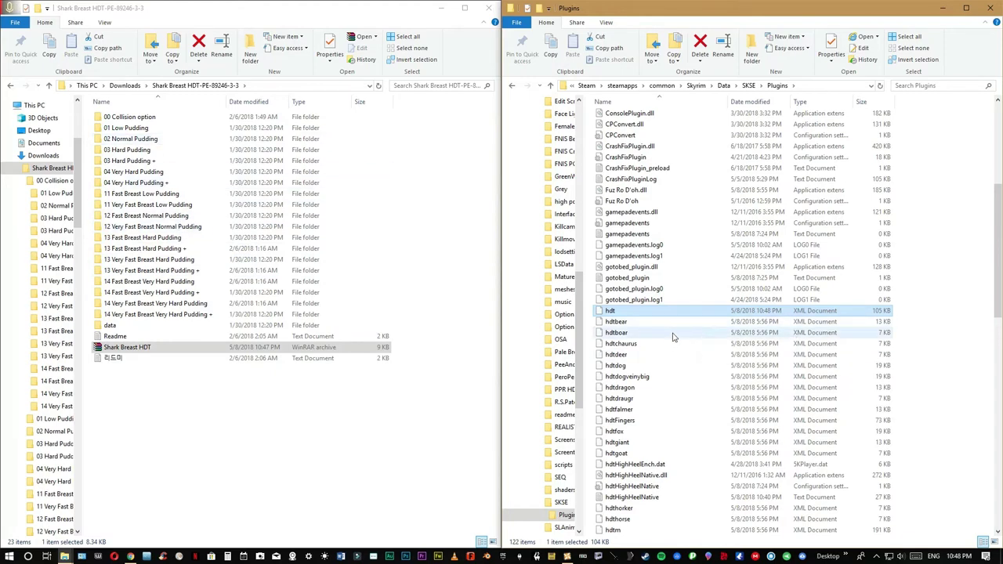
Copy hdt from "00 Collision option\14 Very Fast Breast Very Hard Pudding +" into the SKSE Plugins folder, replacing the existing file
double_click(137, 119)
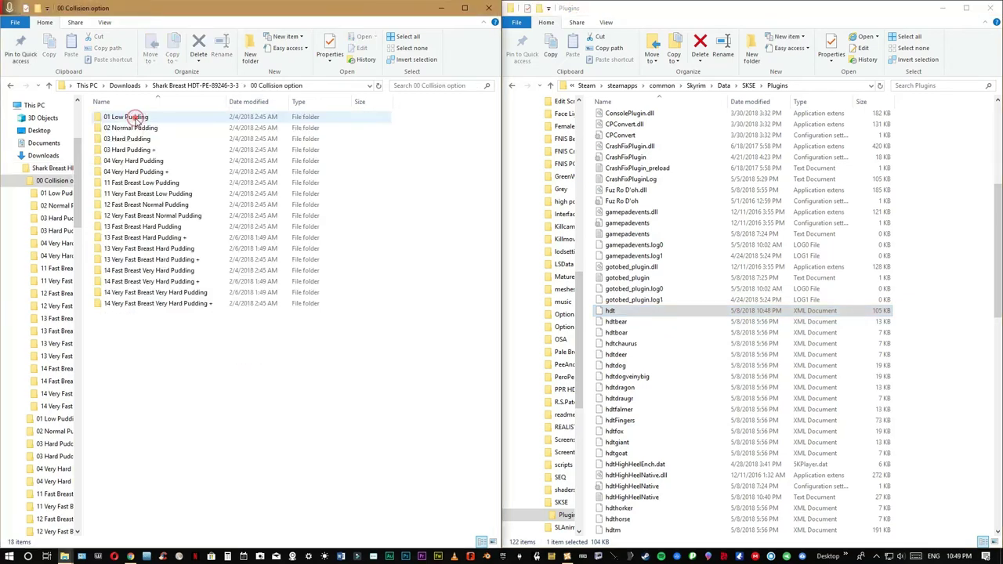
left_click(162, 306)
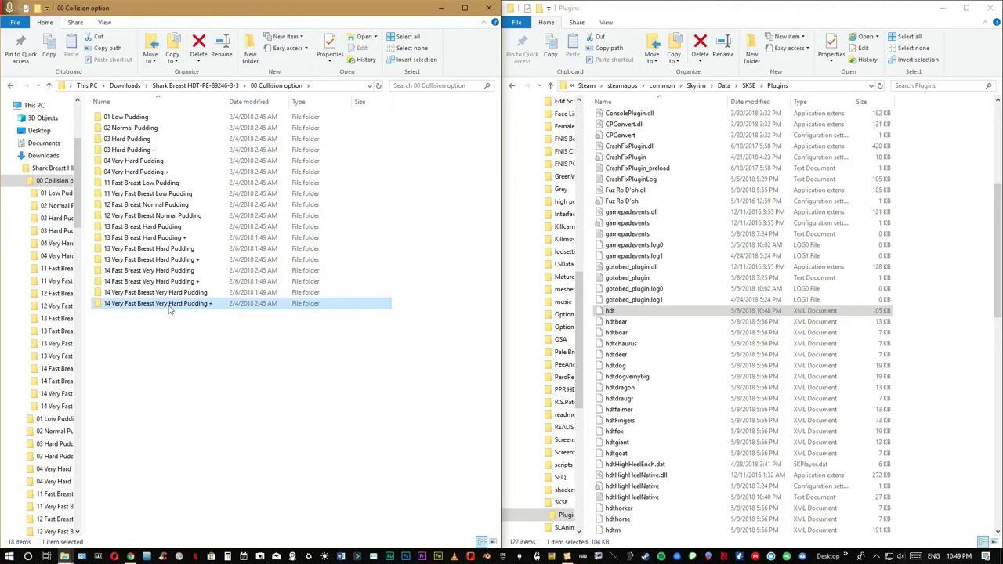
double_click(167, 307)
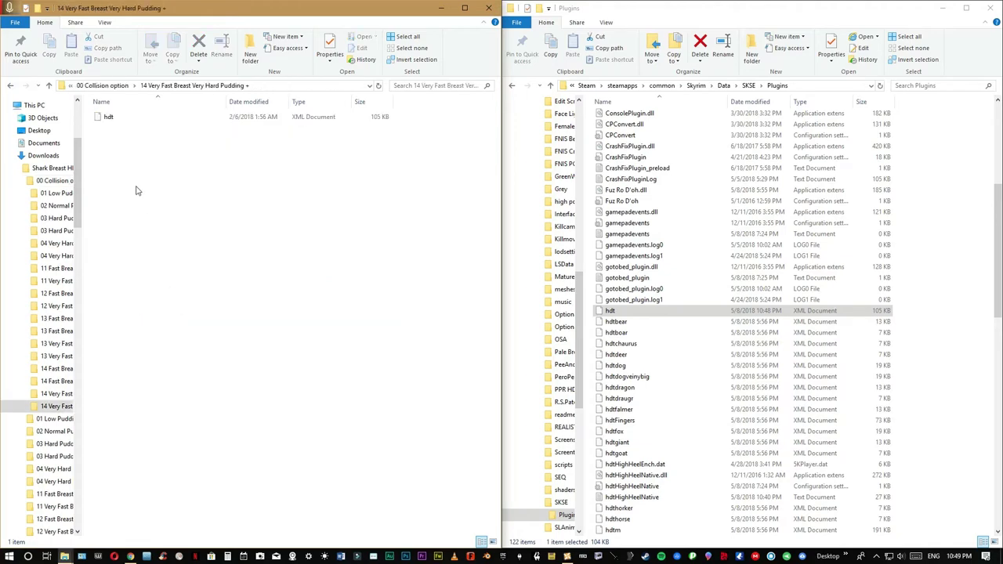
left_click(108, 117)
left_click_drag(107, 117, 675, 337)
left_click(499, 198)
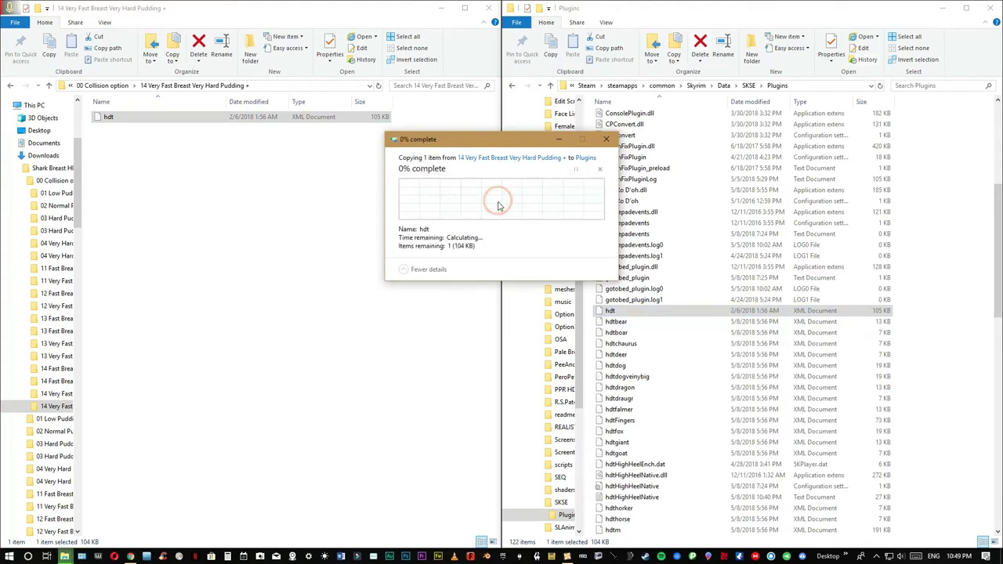
left_click(295, 280)
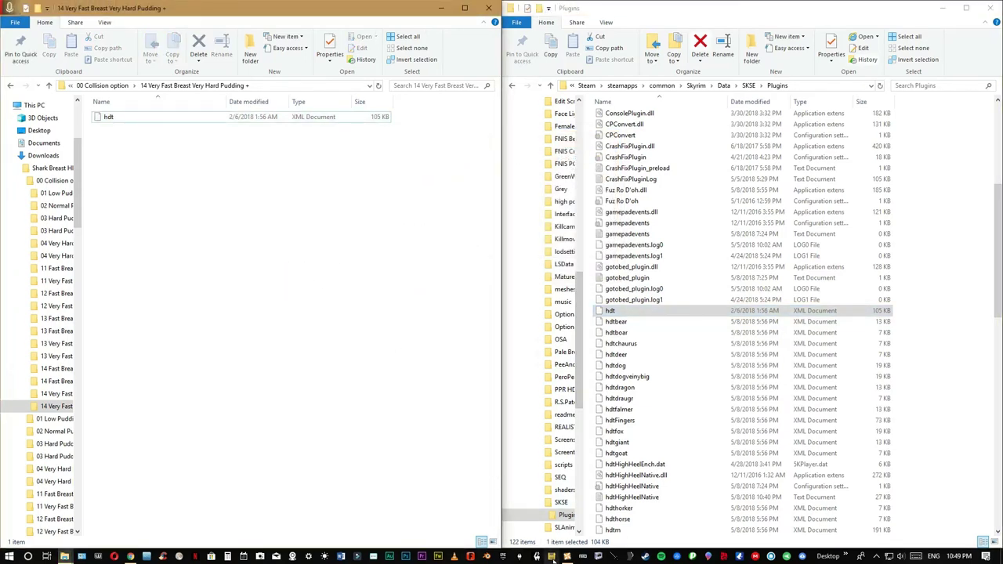
Launch LOOT, dock its window beside the Plugins folder, and close the Plugins folder window
left_click(551, 556)
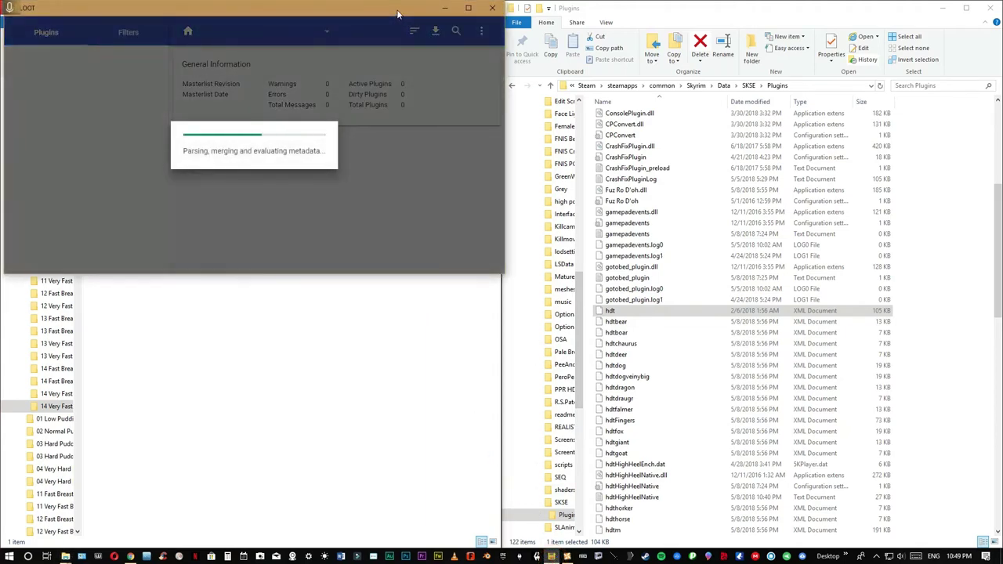
mouse_move(397, 14)
left_mouse_down()
mouse_move(344, 94)
mouse_move(20, 89)
left_mouse_up()
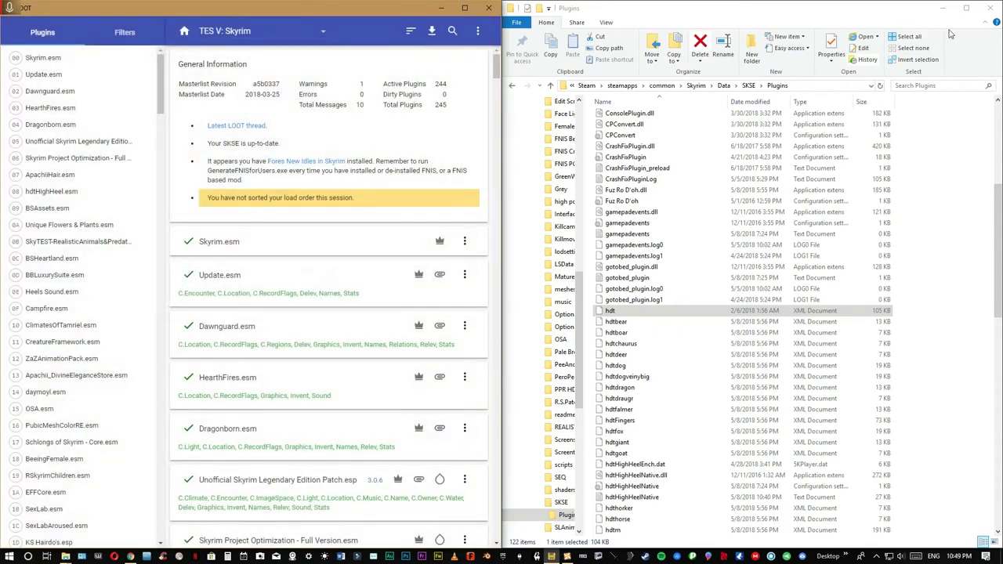
left_click(991, 9)
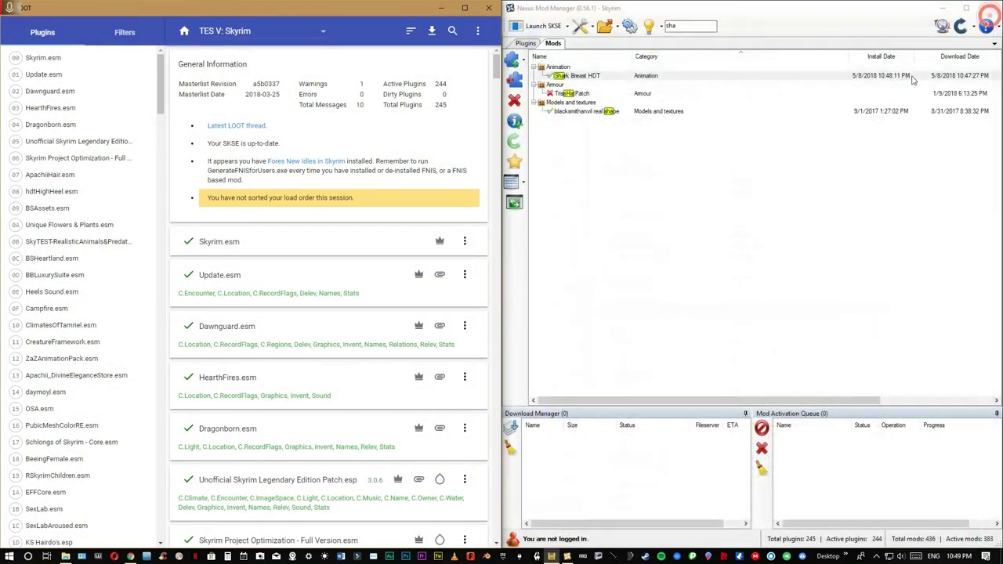
Find and select HDT Havok Object.esp in Nexus Mod Manager's plugin load order
left_click(526, 43)
scroll(672, 194, "down", 20)
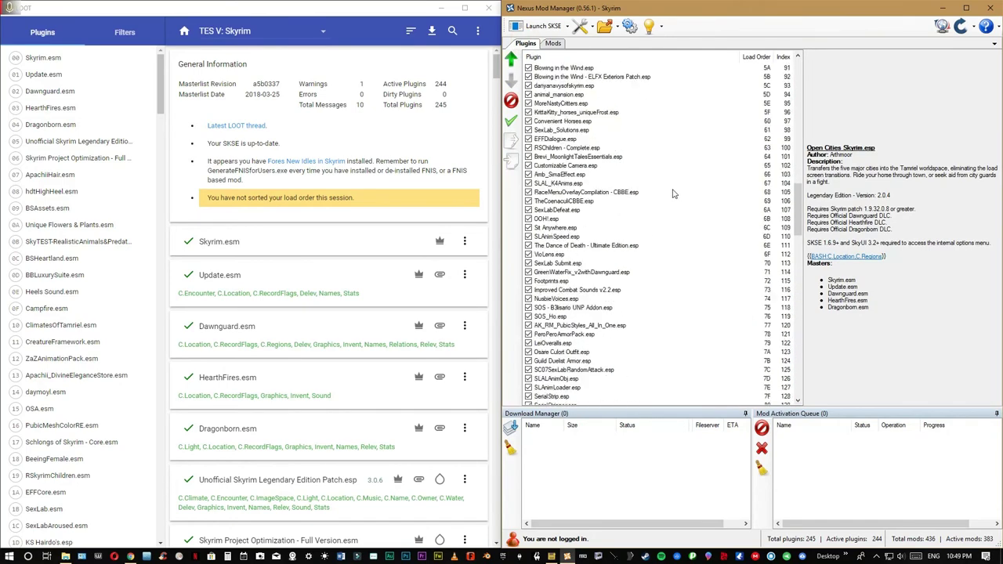
scroll(673, 194, "down", 20)
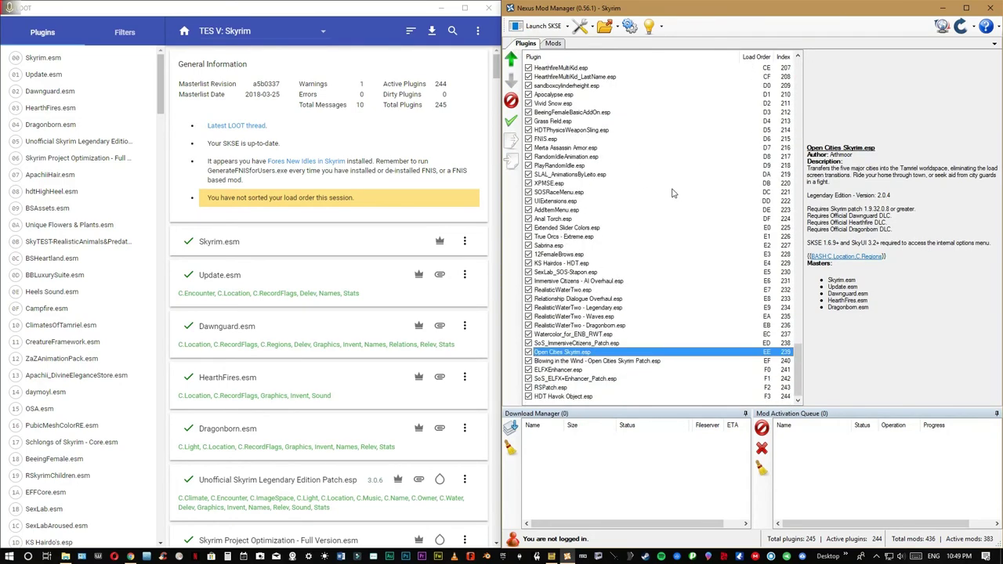
left_click(553, 397)
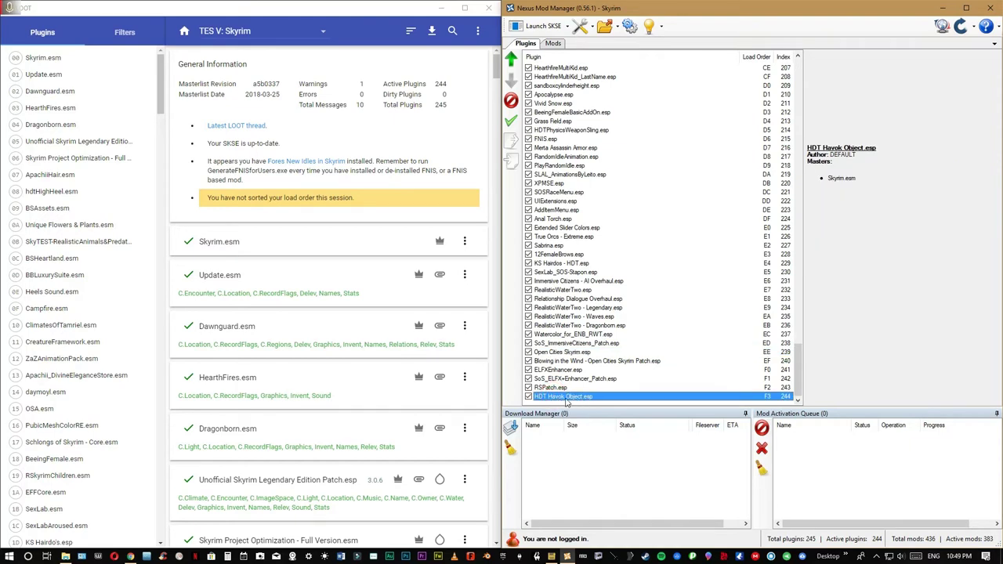
Sort the Skyrim plugin load order in LOOT and apply the sorted order
left_click(410, 32)
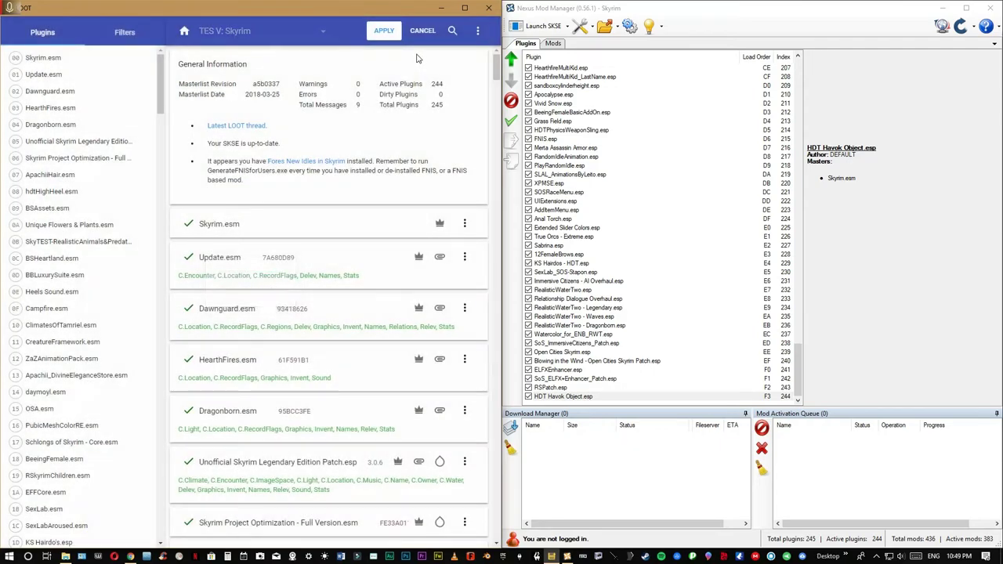
left_click(389, 34)
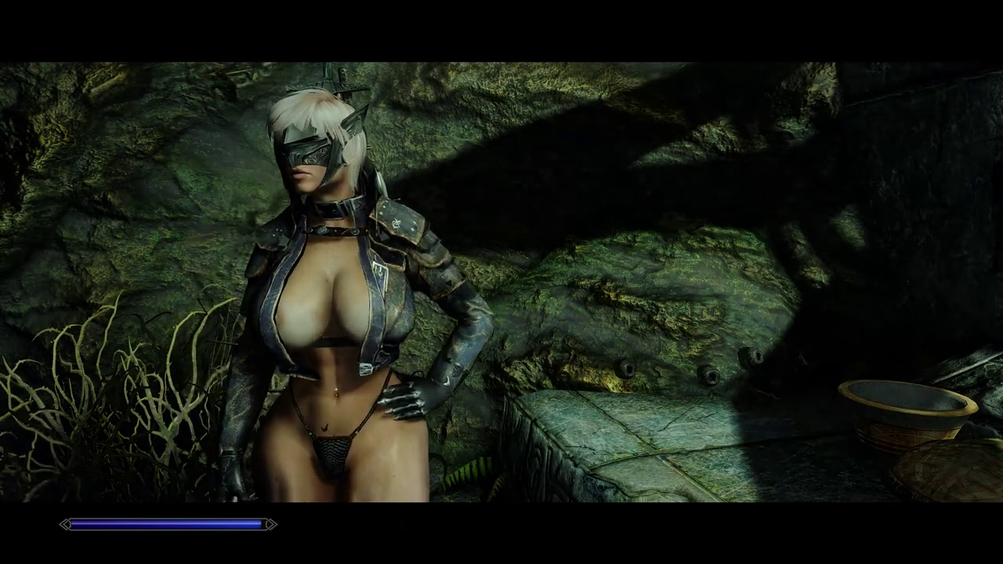
Switch to Skyrim, bring up the in-game plugin list and open the items of HDT Havok Object.esp
key("z")
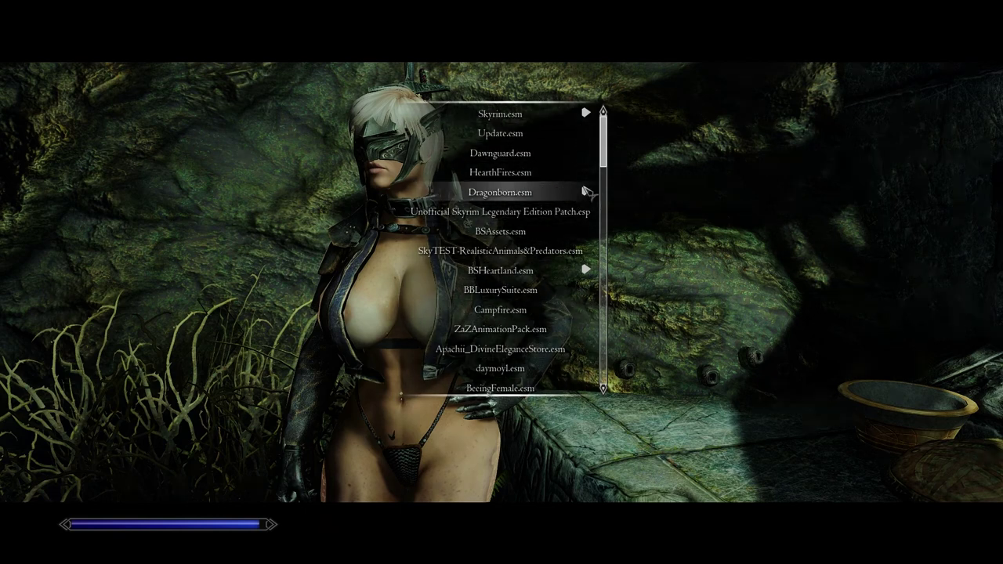
scroll(614, 157, "down", 15)
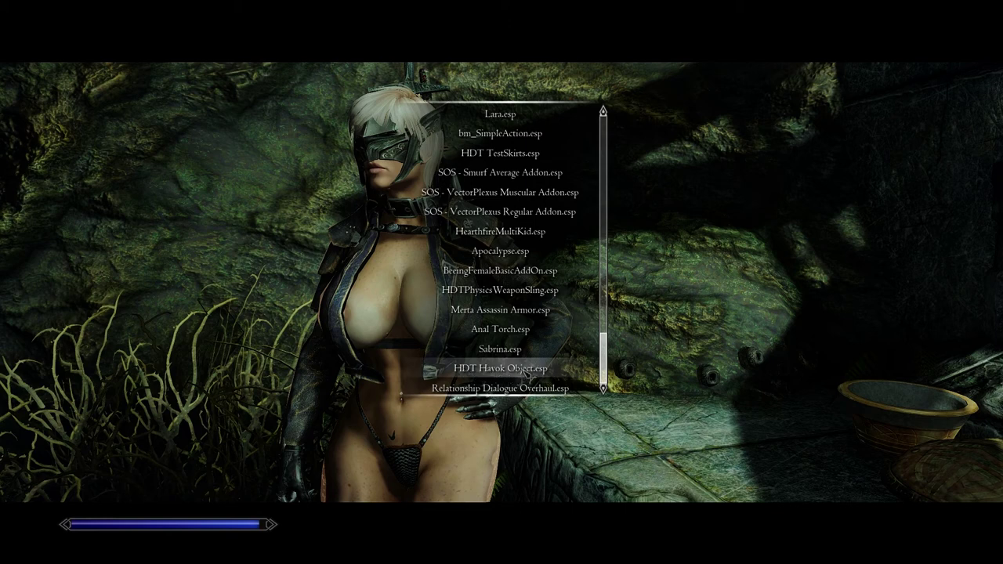
left_click(538, 375)
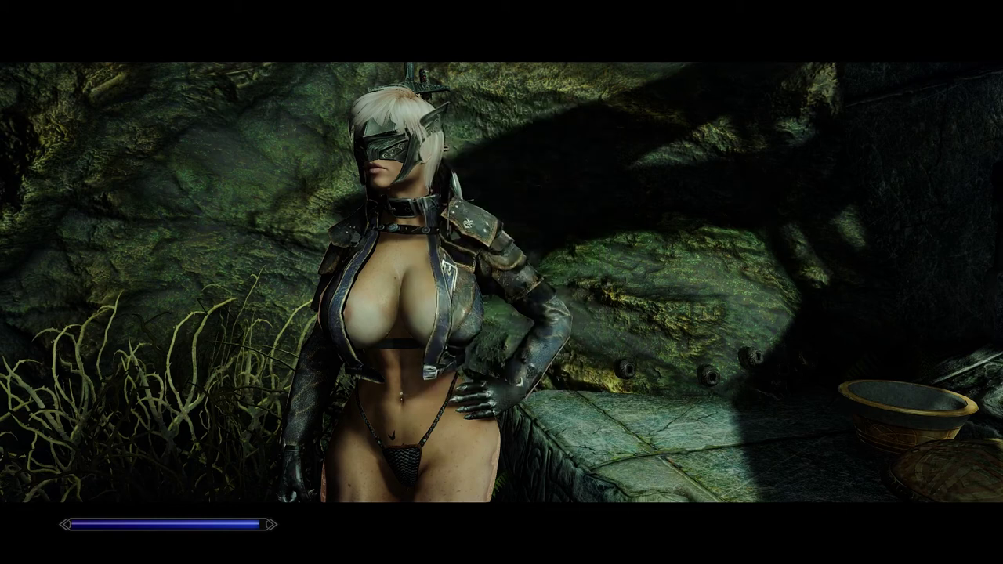
mouse_move(84, 104)
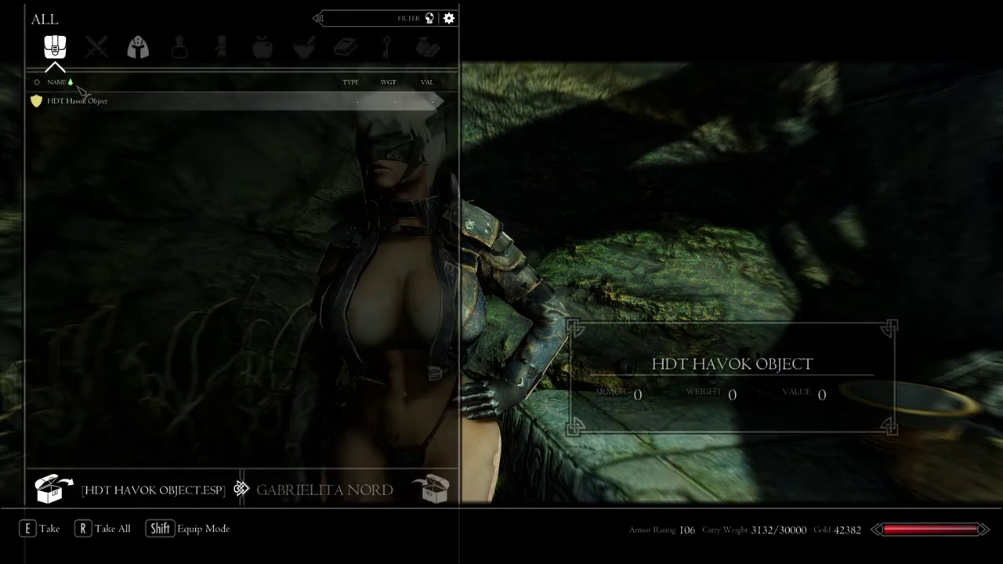